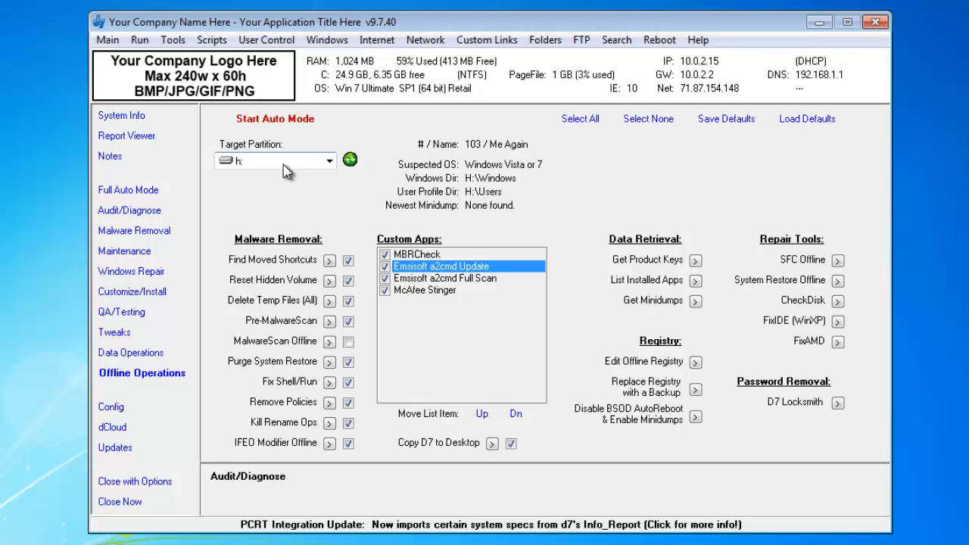
Choose drive h: as the target partition for the offline operations
{"action": "left_click", "coordinate": [324, 162]}
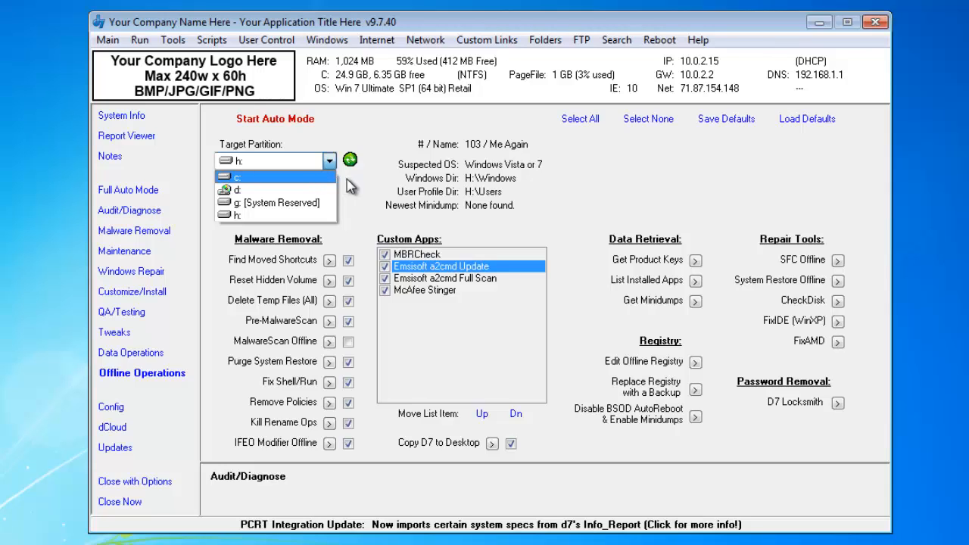
{"action": "left_click", "coordinate": [347, 187]}
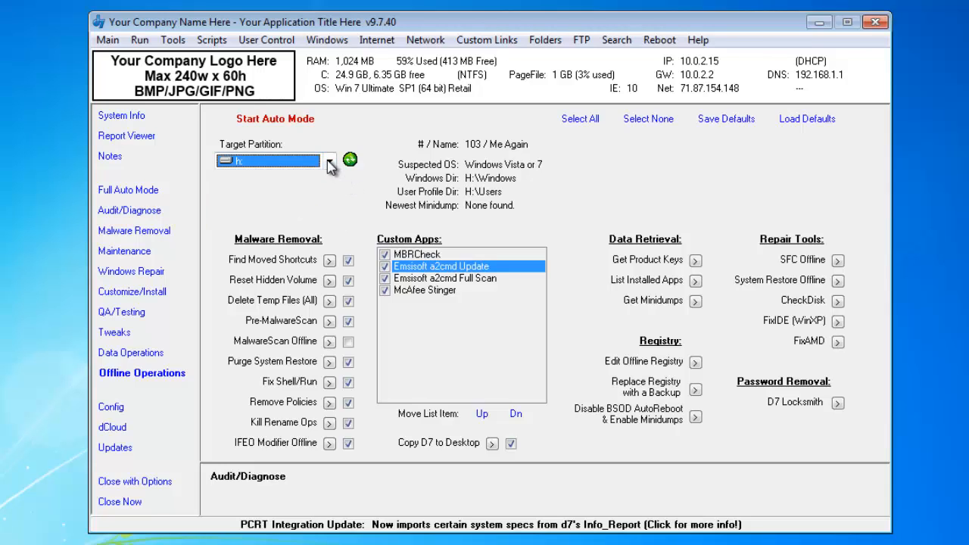
{"action": "left_click", "coordinate": [291, 192]}
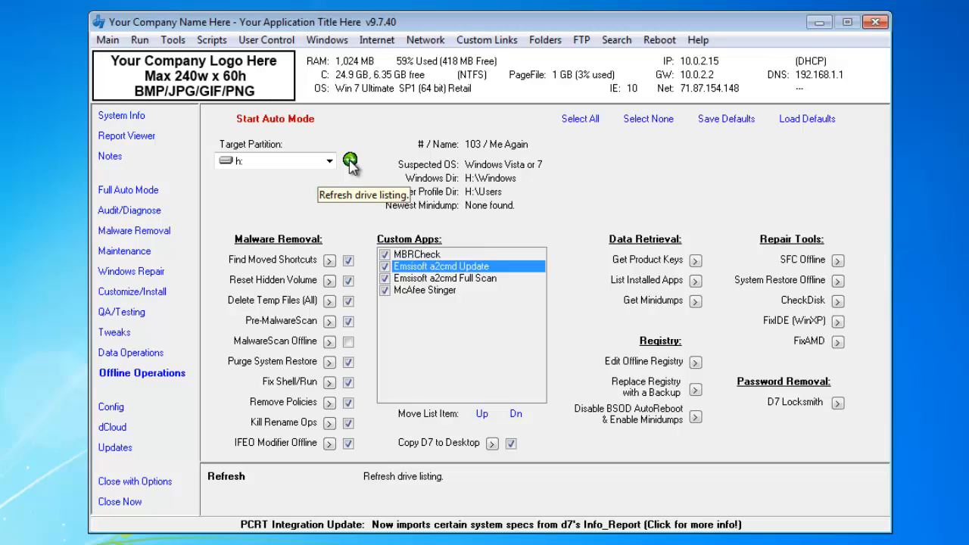
{"action": "left_click", "coordinate": [330, 161]}
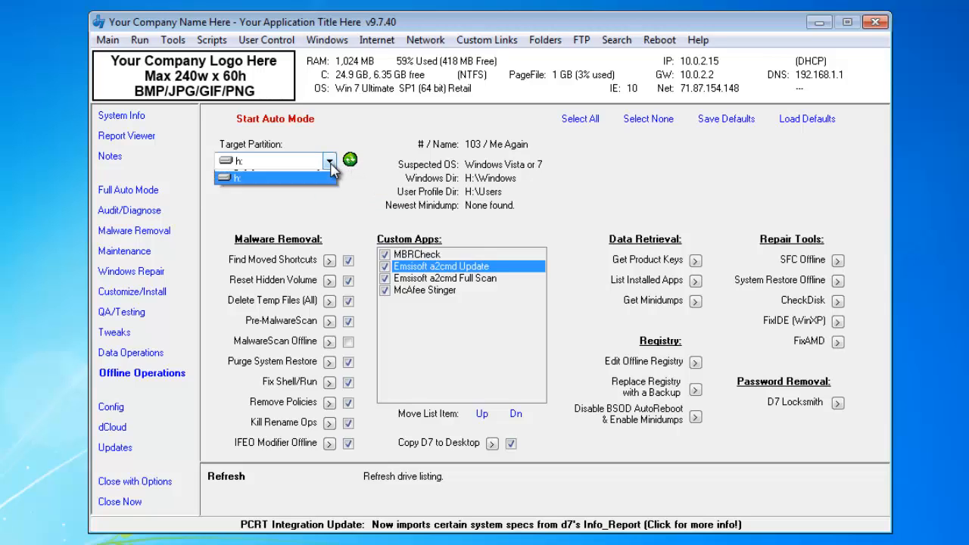
{"action": "left_click", "coordinate": [315, 215]}
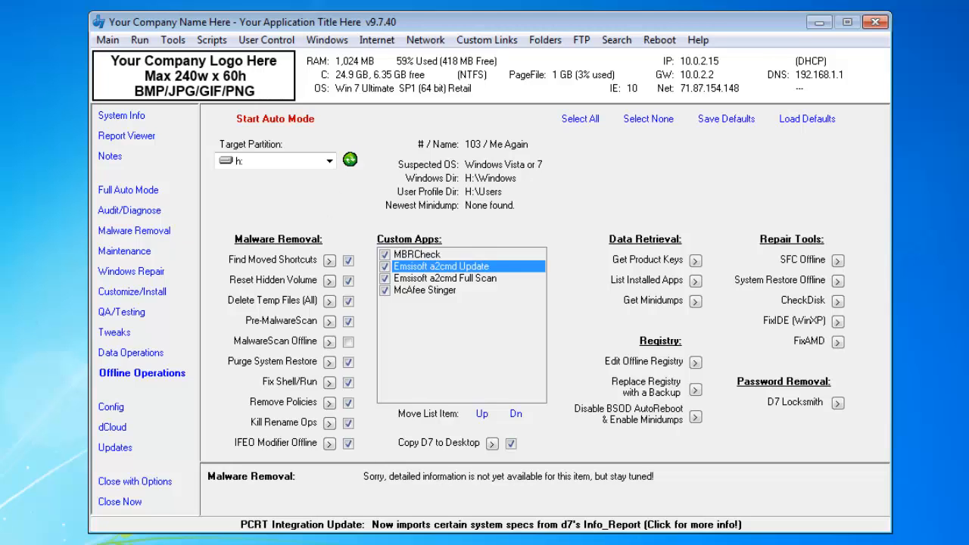
Open Offline Operations and review the descriptions of the malware removal tasks from Pre-MalwareScan to Fix Shell/Run
{"action": "left_click", "coordinate": [143, 373]}
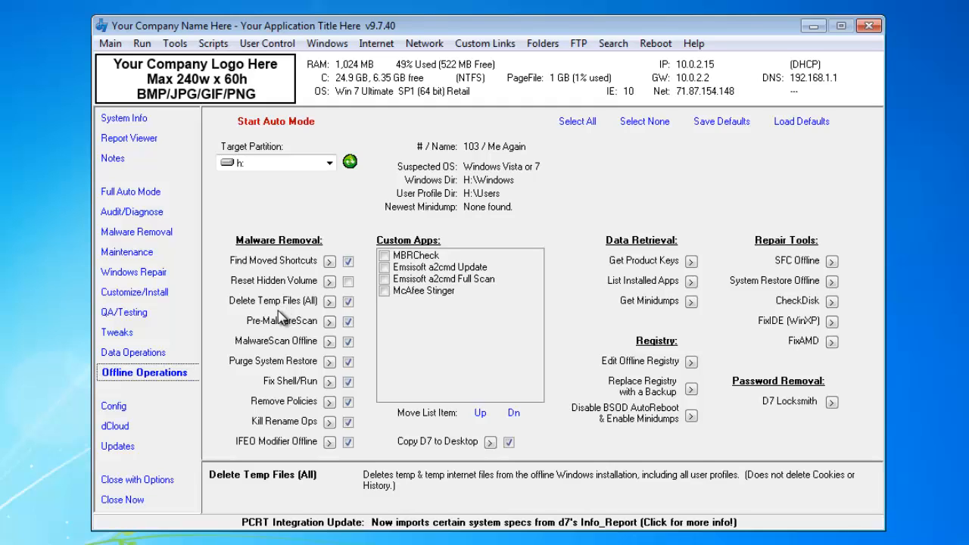
{"action": "mouse_move", "coordinate": [280, 324]}
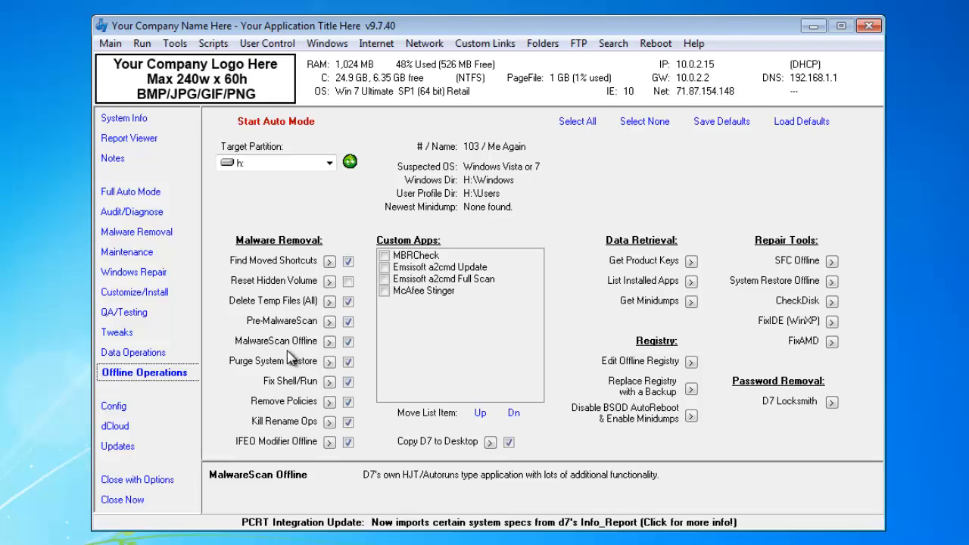
{"action": "mouse_move", "coordinate": [286, 365]}
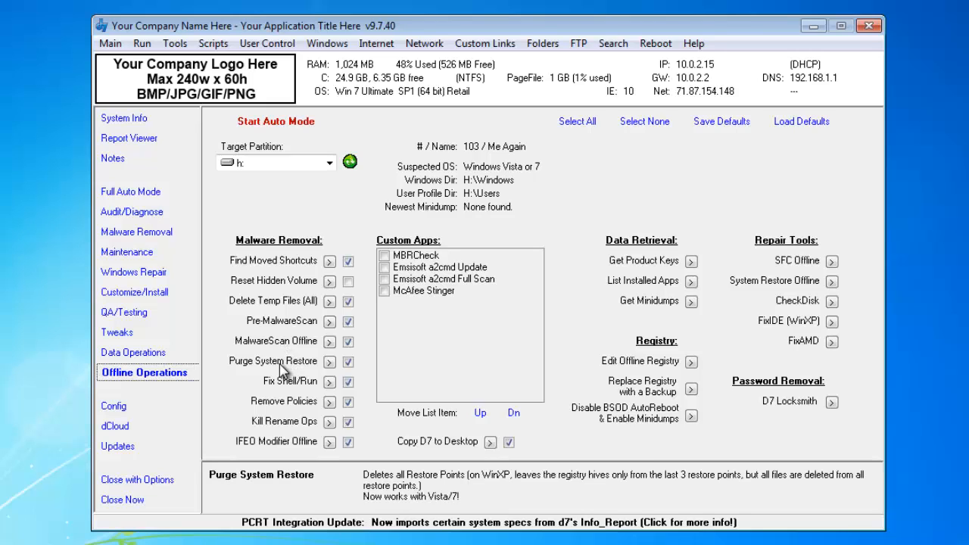
{"action": "mouse_move", "coordinate": [286, 382]}
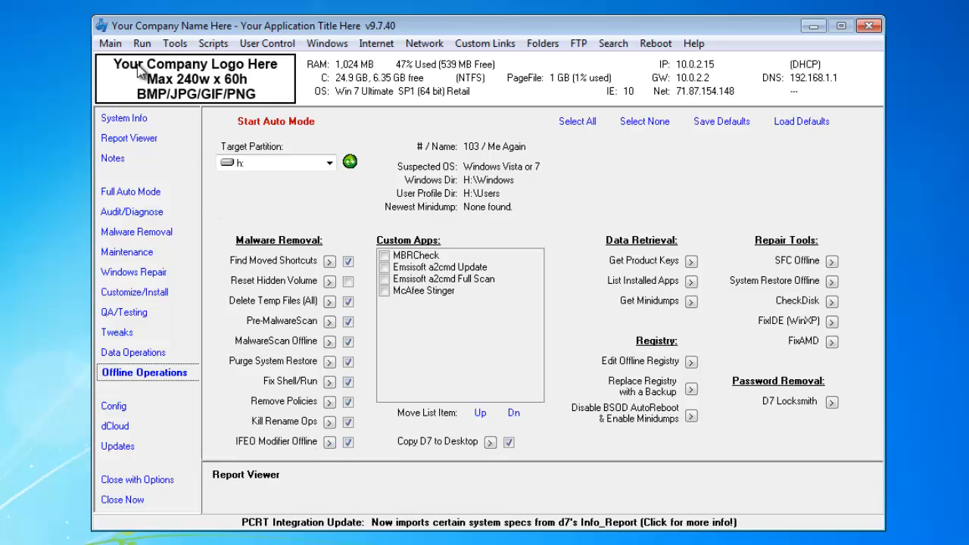
{"action": "left_click", "coordinate": [114, 47]}
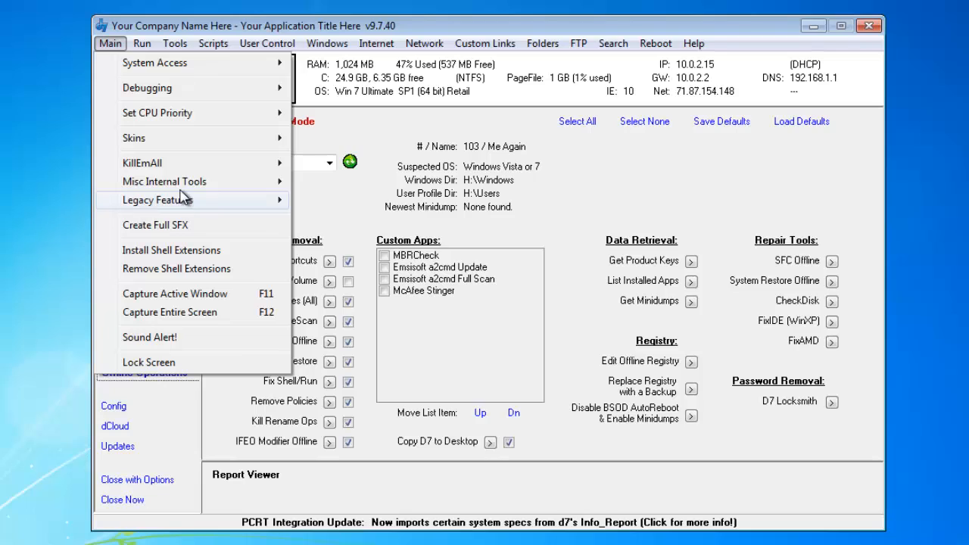
{"action": "mouse_move", "coordinate": [253, 190]}
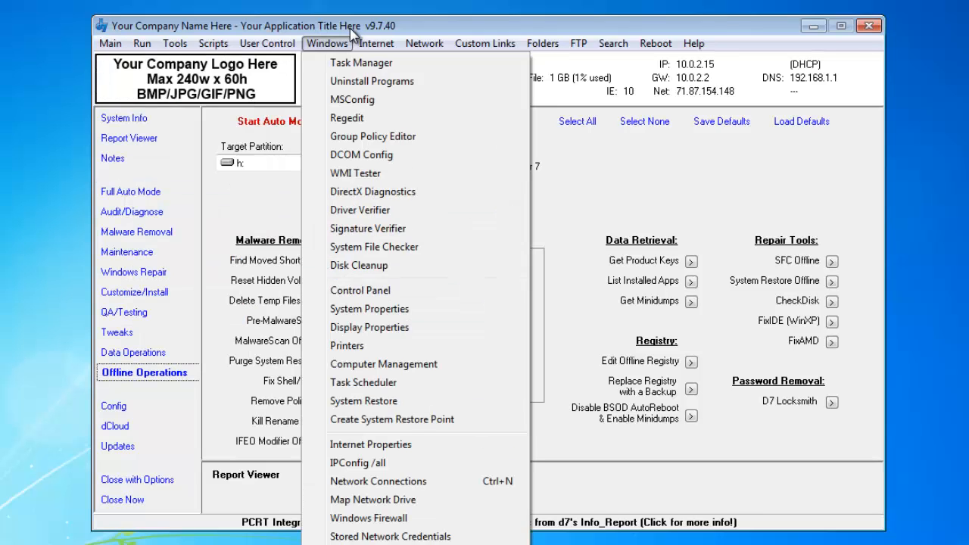
{"action": "left_click", "coordinate": [350, 28]}
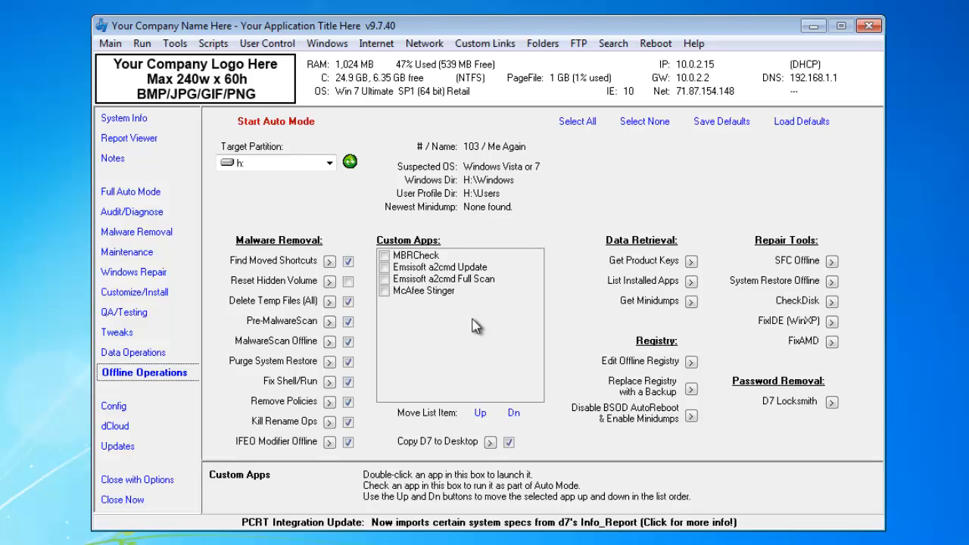
Move Emsisoft a2cmd Update down one place in the custom apps list and back up again
{"action": "left_click", "coordinate": [468, 268]}
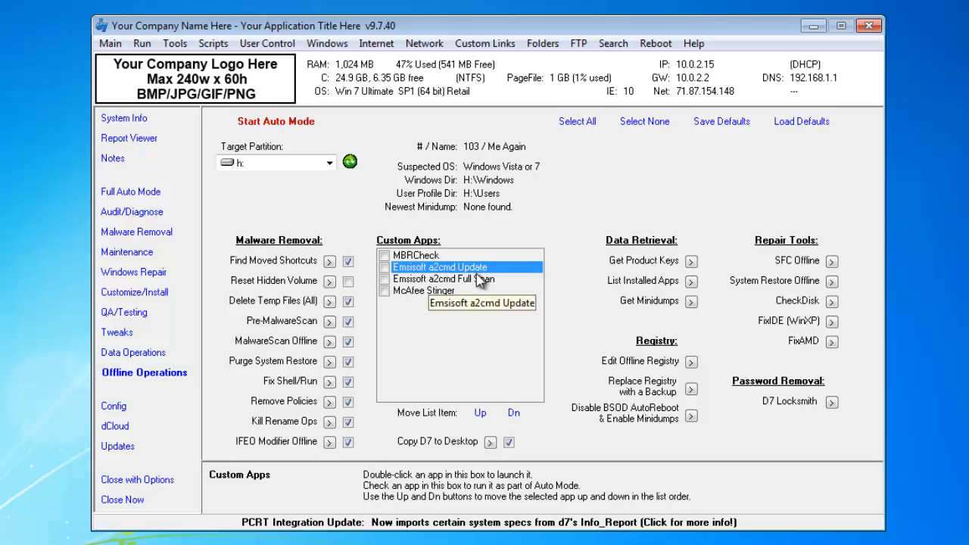
{"action": "left_click", "coordinate": [517, 417]}
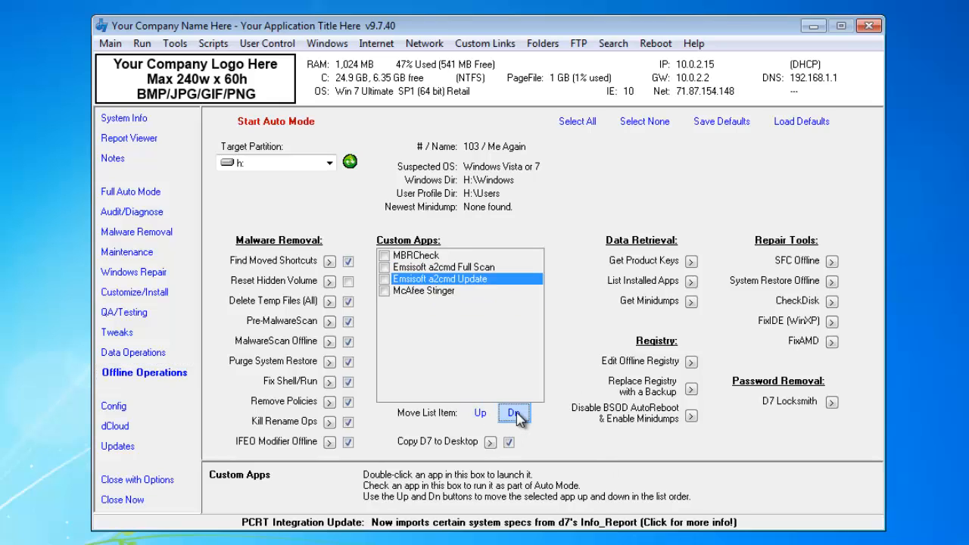
{"action": "left_click", "coordinate": [481, 414]}
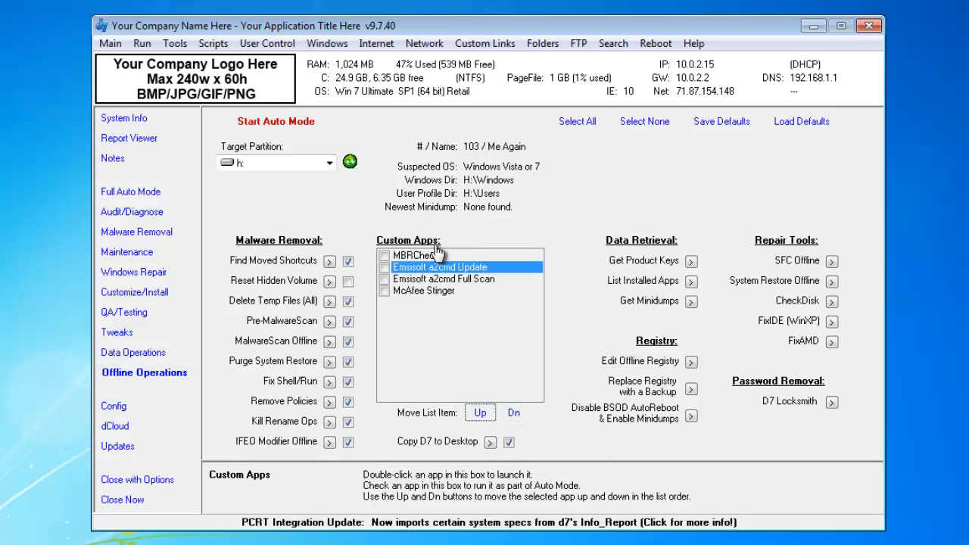
Select all offline tasks and custom apps, and launch MalwareScan Offline on its own
{"action": "left_click", "coordinate": [577, 121]}
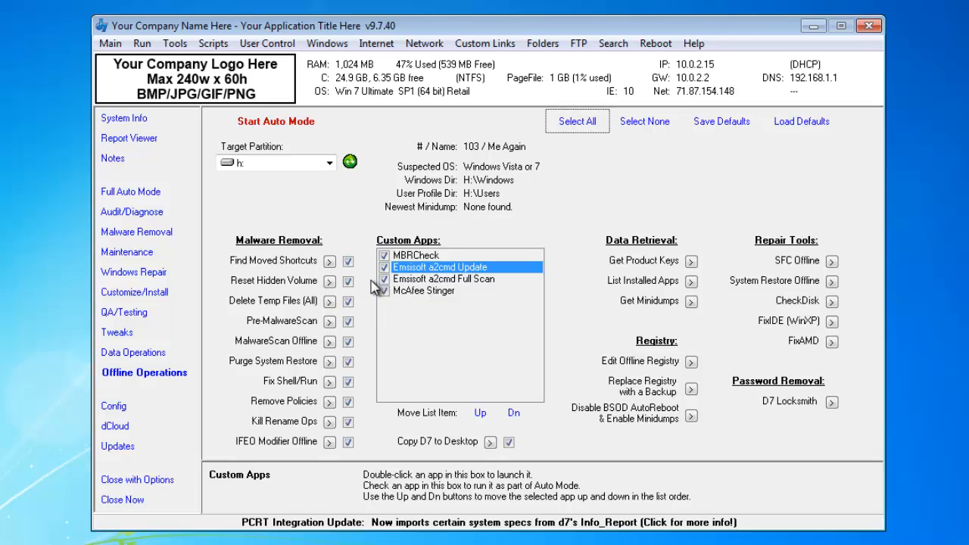
{"action": "left_click", "coordinate": [331, 345]}
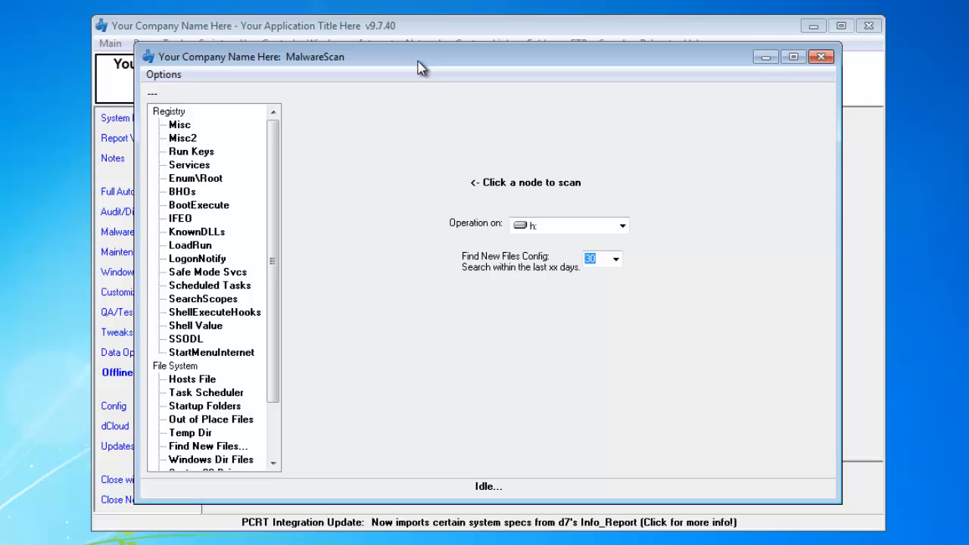
{"action": "left_click_drag", "start_coordinate": [420, 61], "coordinate": [430, 60]}
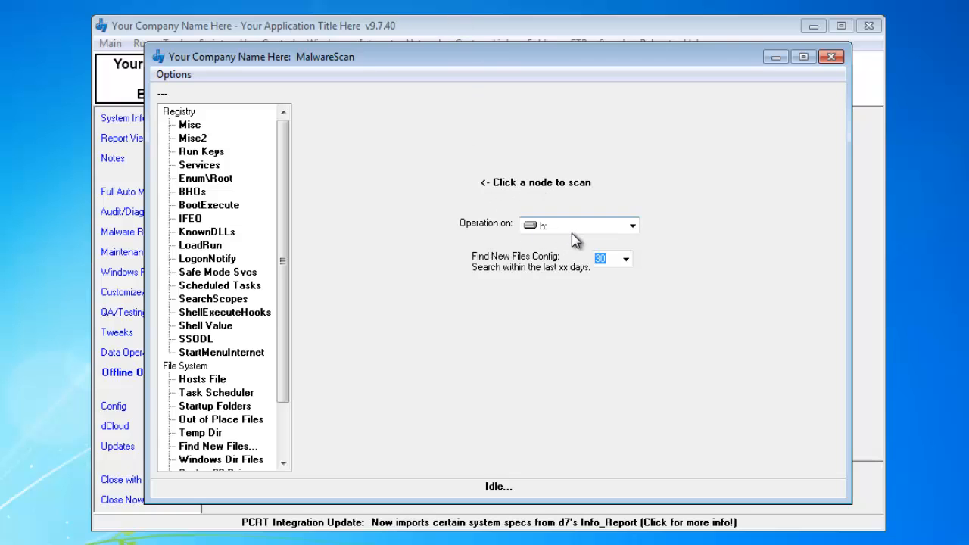
{"action": "left_click_drag", "start_coordinate": [478, 61], "coordinate": [470, 217]}
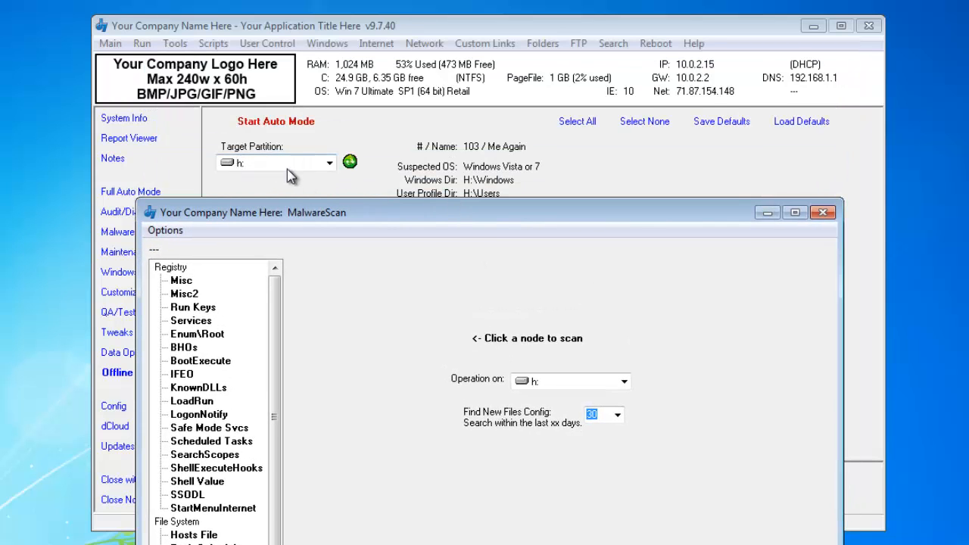
{"action": "left_click_drag", "start_coordinate": [325, 212], "coordinate": [333, 80]}
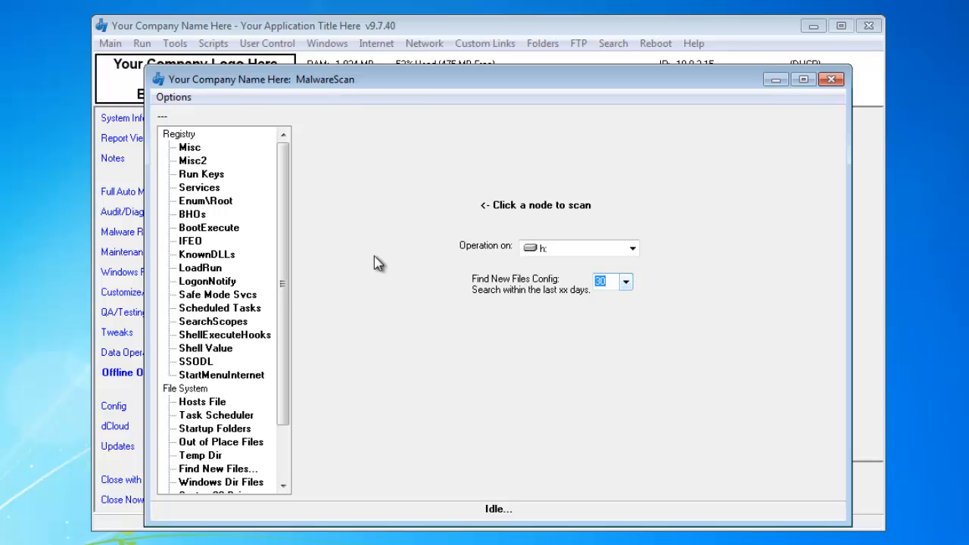
{"action": "left_click_drag", "start_coordinate": [396, 84], "coordinate": [382, 74]}
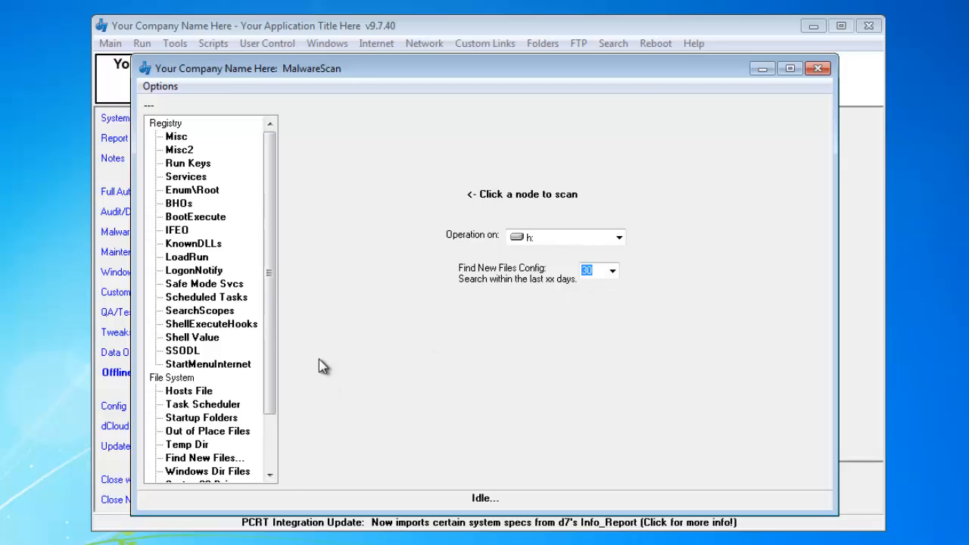
Set MalwareScan's new-file search to the last 5 days
{"action": "left_click", "coordinate": [271, 422]}
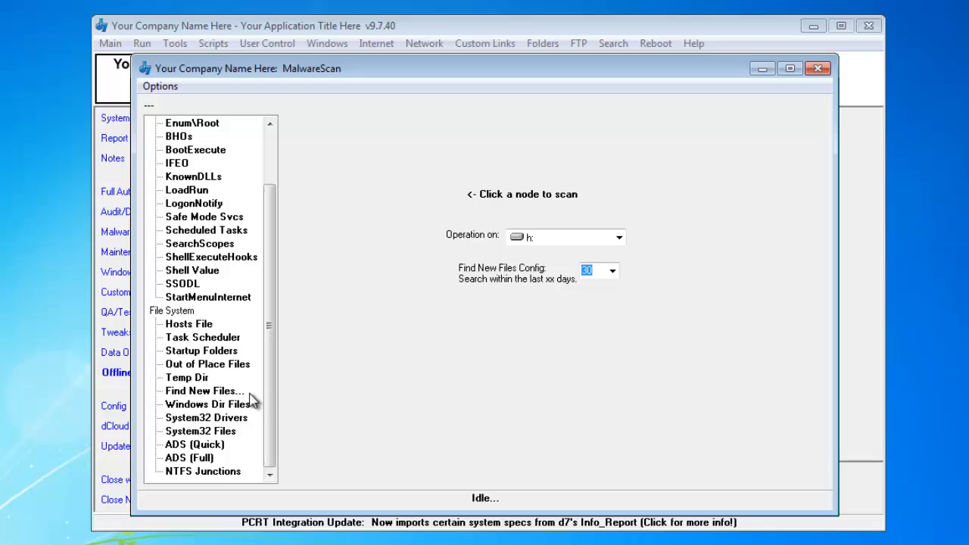
{"action": "left_click_drag", "start_coordinate": [271, 400], "coordinate": [271, 337]}
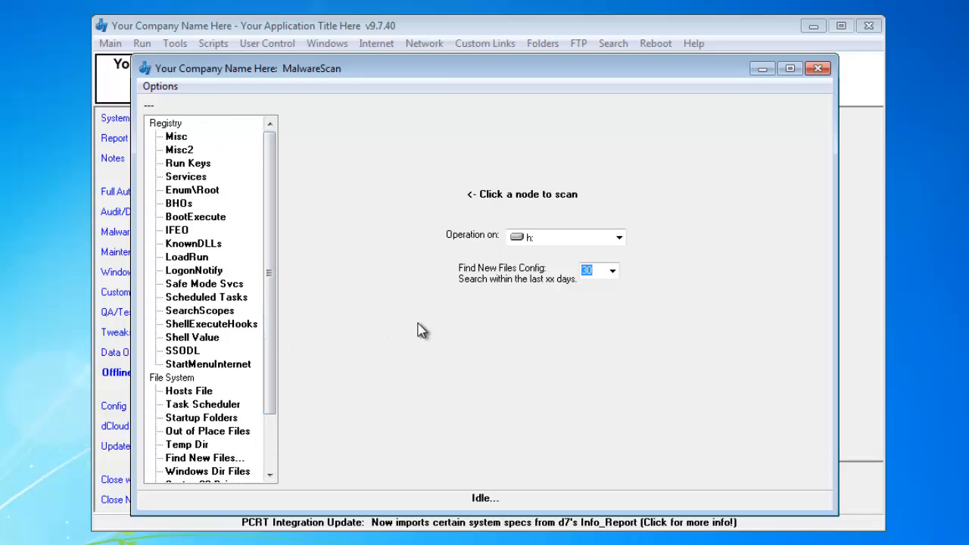
{"action": "left_click", "coordinate": [612, 273]}
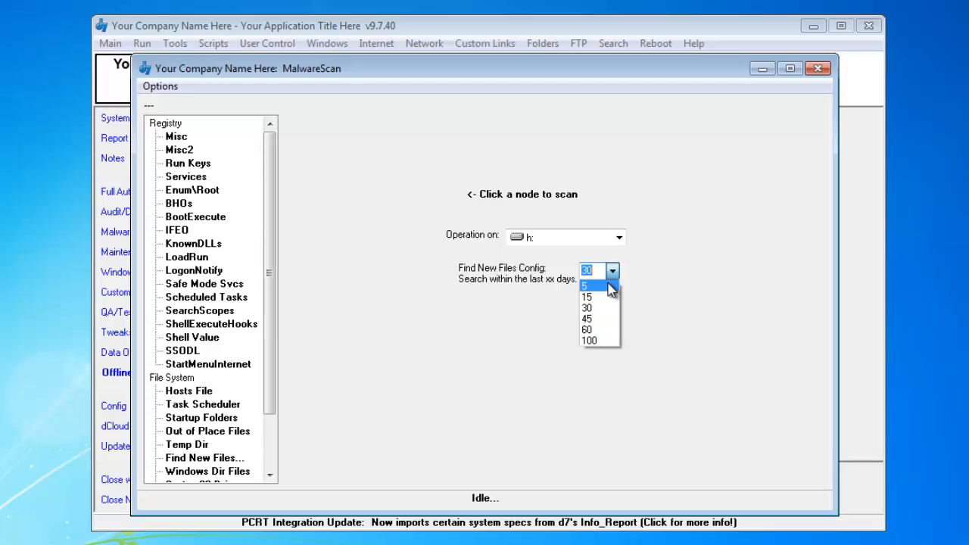
{"action": "left_click", "coordinate": [598, 286]}
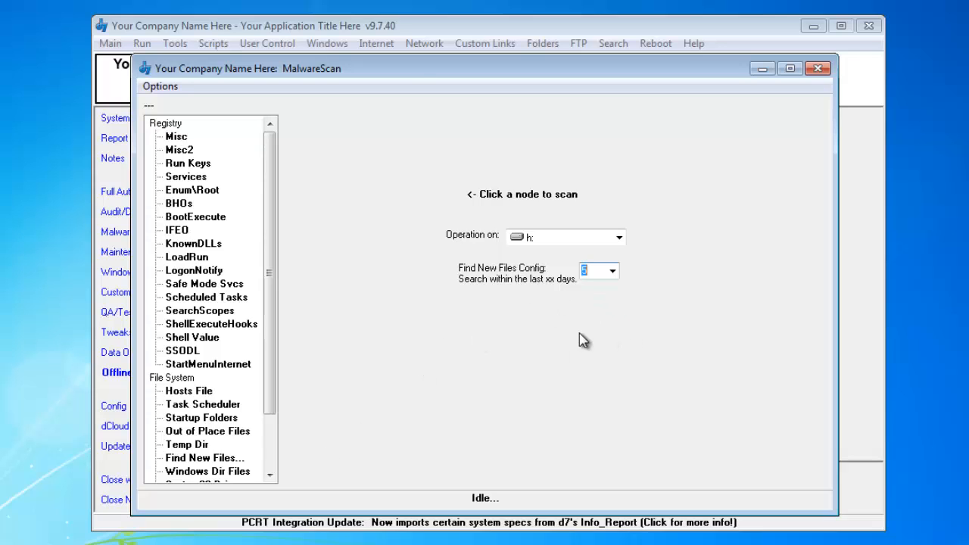
Scan the Misc, Misc2 and Run Keys registry nodes of the offline installation
{"action": "left_click", "coordinate": [179, 139]}
{"action": "left_click", "coordinate": [182, 151]}
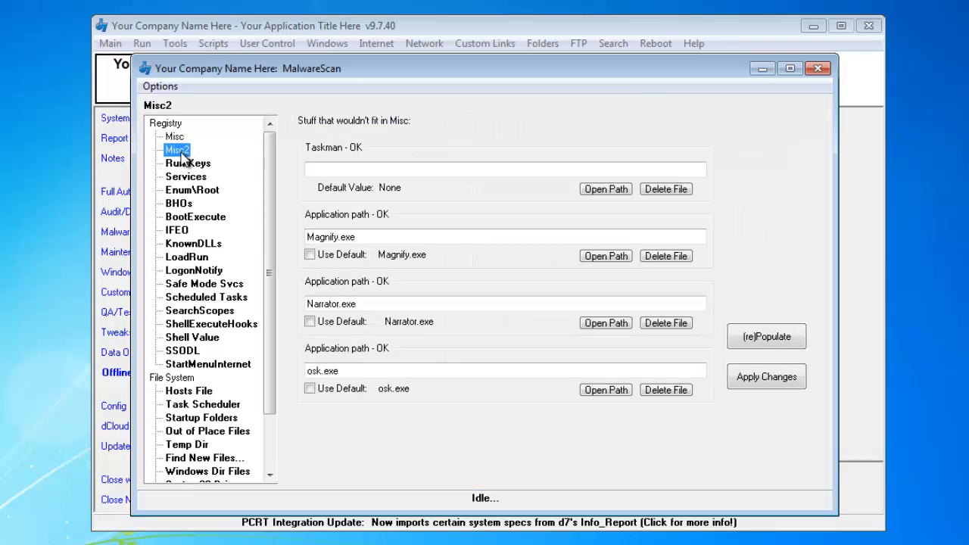
{"action": "left_click", "coordinate": [188, 164]}
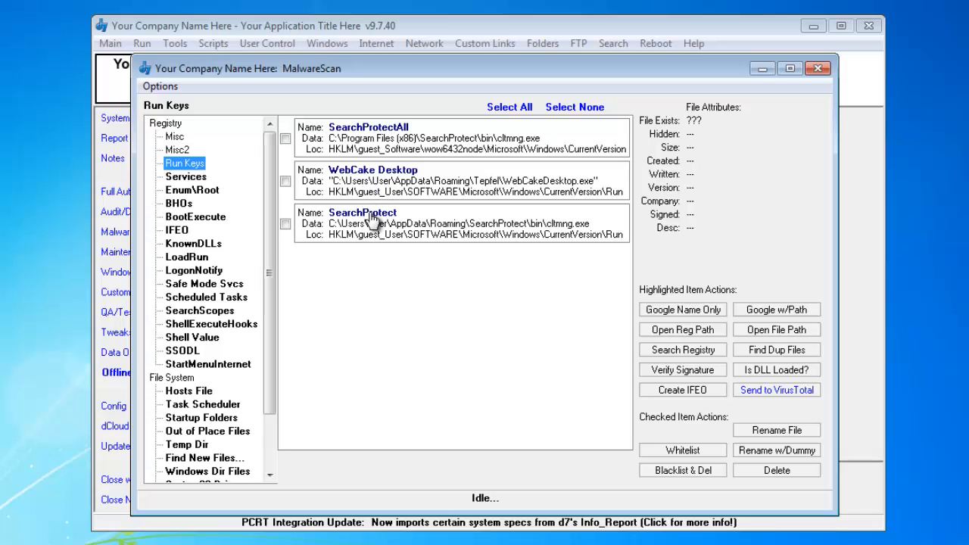
Delete all the run keys, SearchProtectAll, WebCake Desktop and SearchProtect, together with their associated files
{"action": "left_click", "coordinate": [512, 109]}
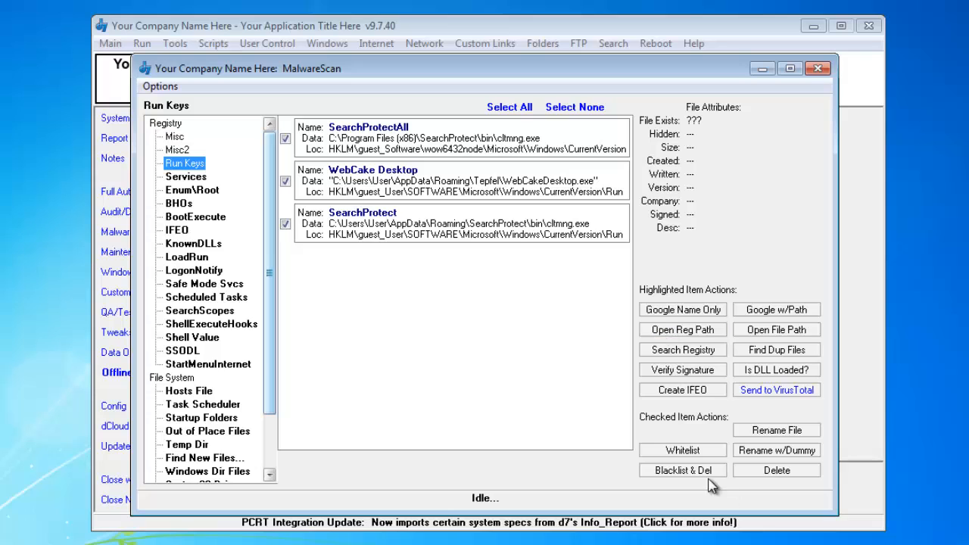
{"action": "left_click", "coordinate": [739, 473]}
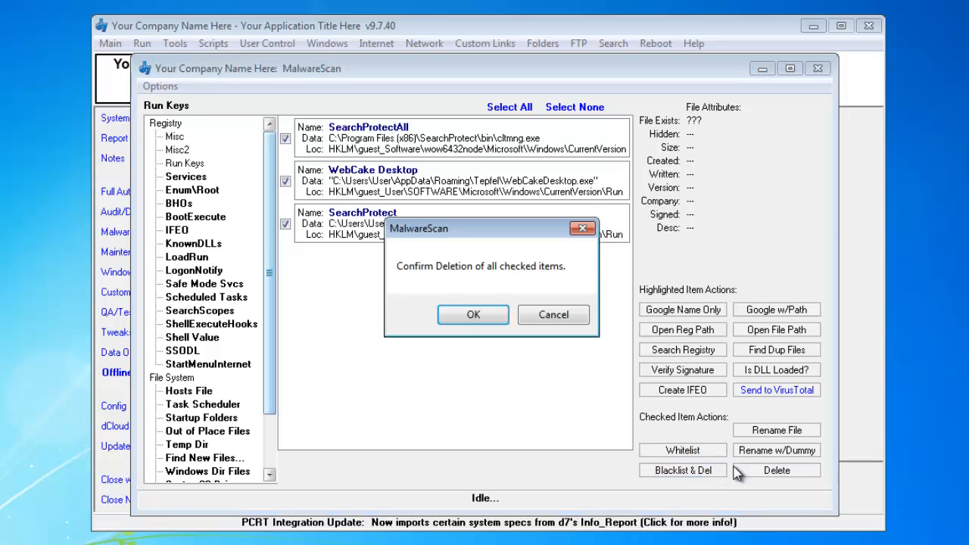
{"action": "left_click", "coordinate": [470, 318]}
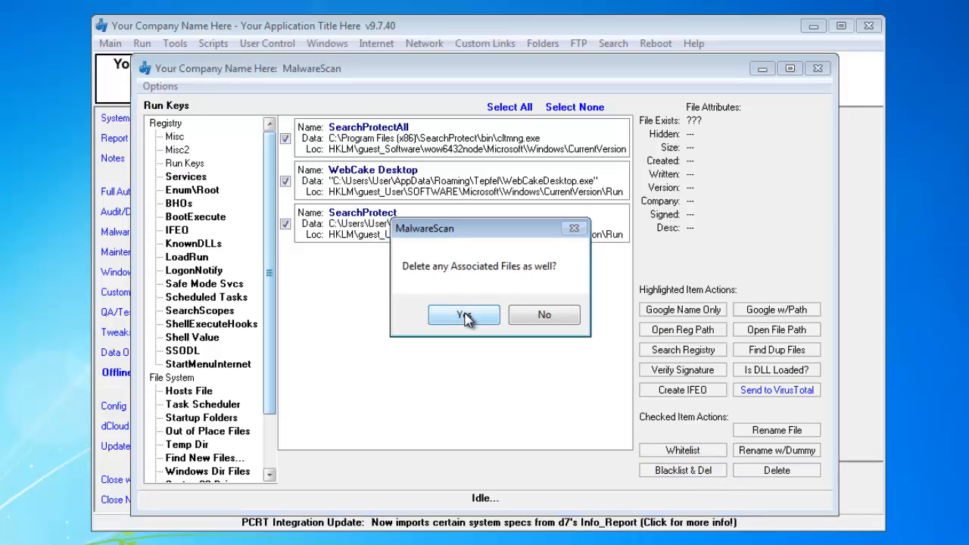
{"action": "left_click", "coordinate": [465, 315]}
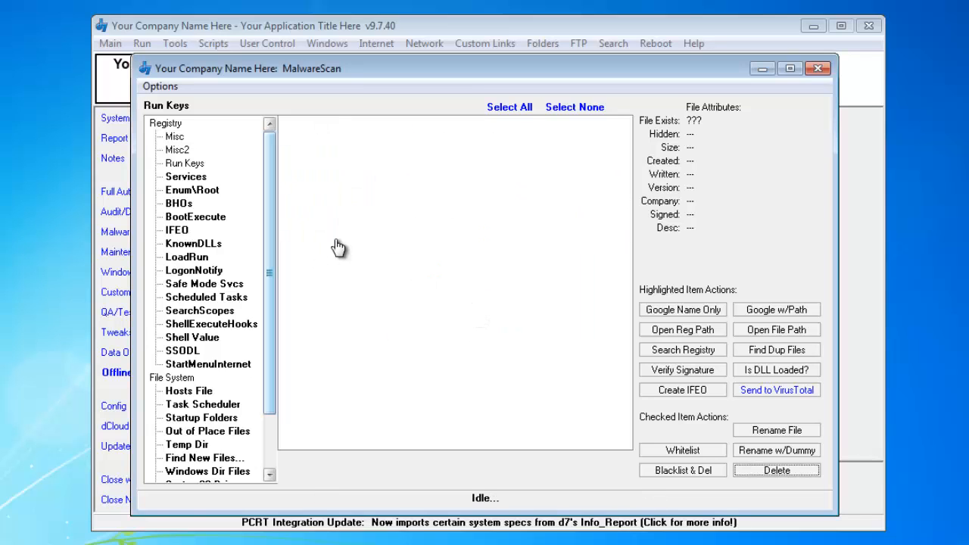
Scan the Services registry node and inspect the CltMngSvc entry that has no path
{"action": "left_click", "coordinate": [199, 178]}
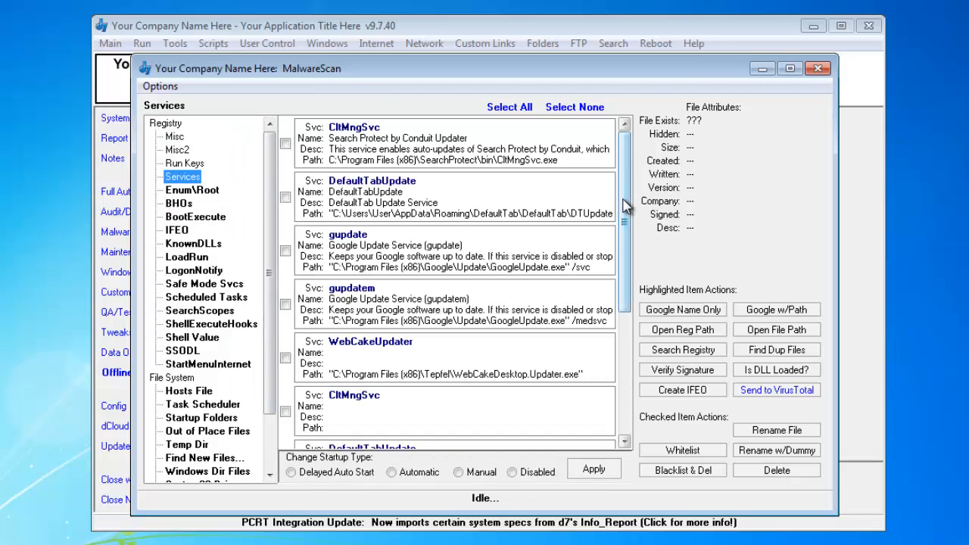
{"action": "left_click_drag", "start_coordinate": [624, 206], "coordinate": [609, 154]}
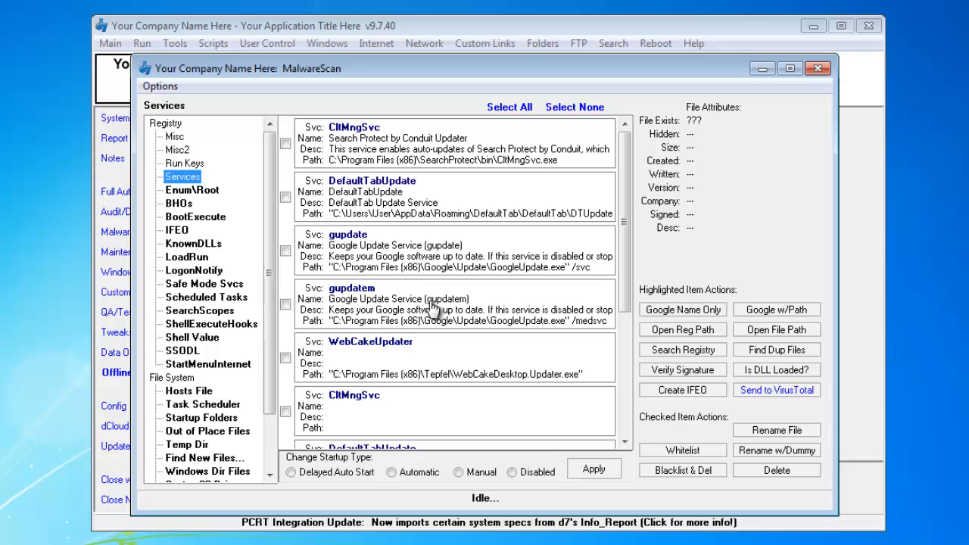
{"action": "left_click_drag", "start_coordinate": [623, 225], "coordinate": [630, 346]}
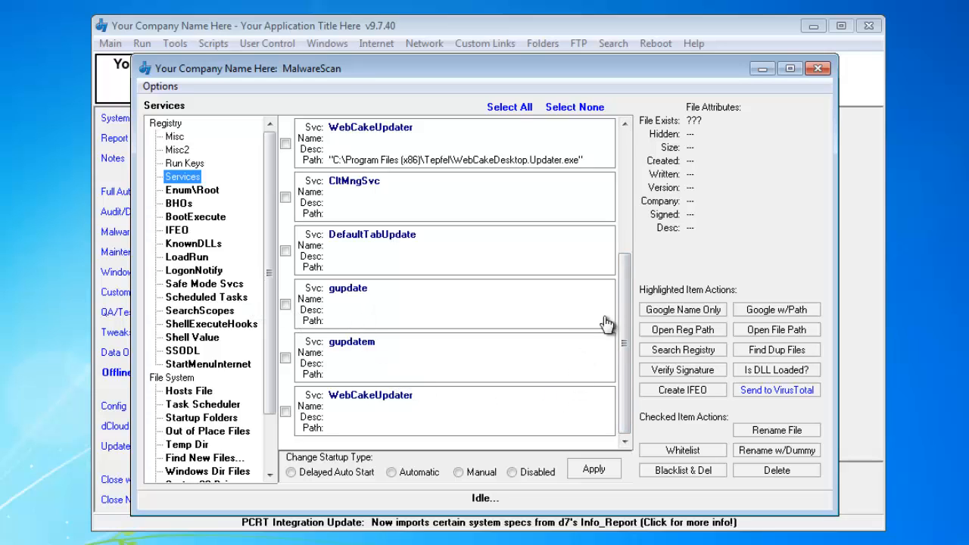
{"action": "left_click", "coordinate": [400, 191]}
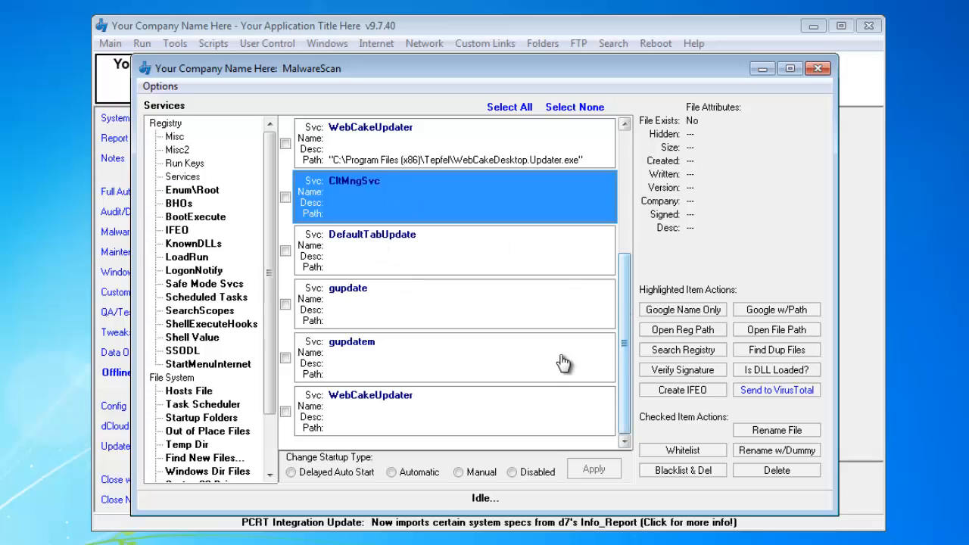
Check both WebCakeUpdater service entries, the pathless one and the one pointing to WebCakeDesktop.Updater.exe
{"action": "left_click", "coordinate": [429, 407]}
{"action": "left_click", "coordinate": [285, 411]}
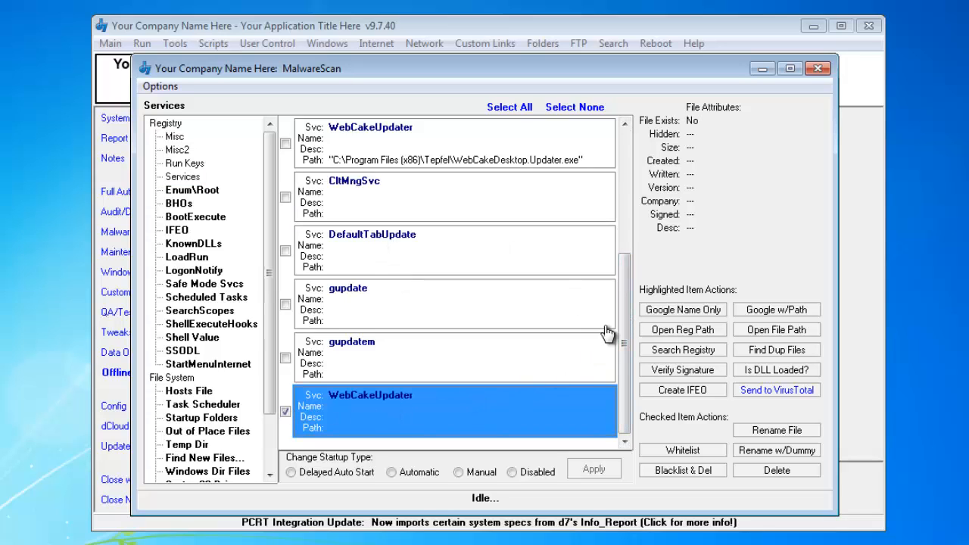
{"action": "scroll", "coordinate": [624, 316], "scroll_direction": "up", "scroll_amount": 5}
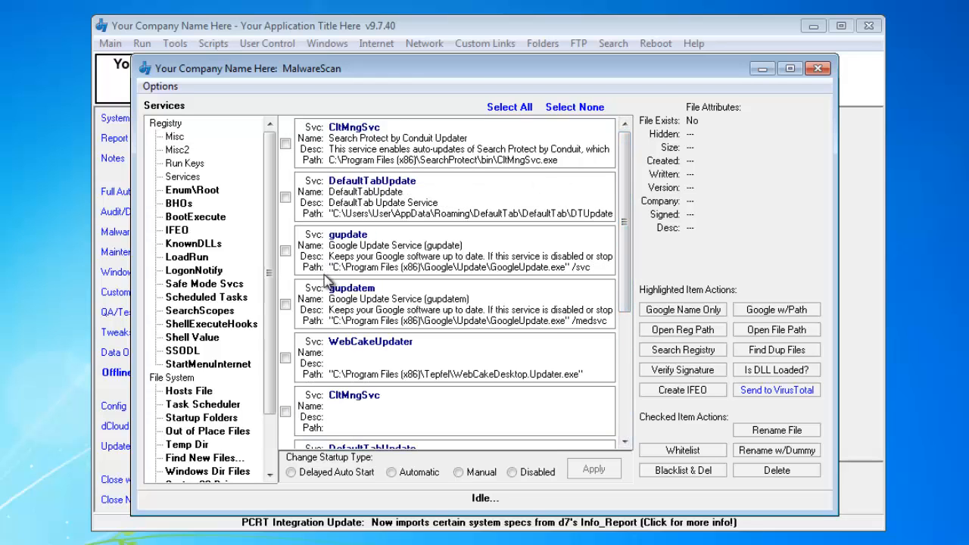
{"action": "left_click", "coordinate": [375, 262]}
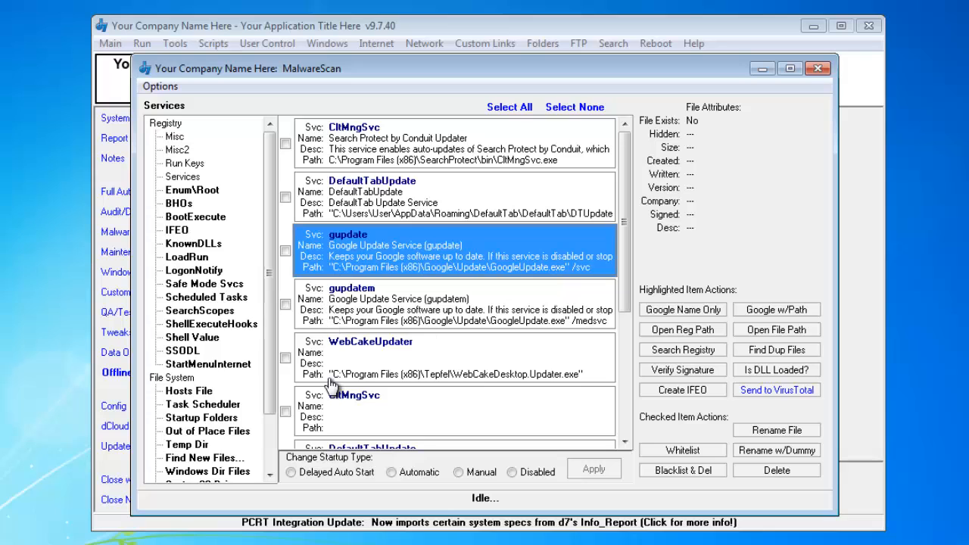
{"action": "left_click", "coordinate": [365, 361]}
{"action": "left_click", "coordinate": [286, 357]}
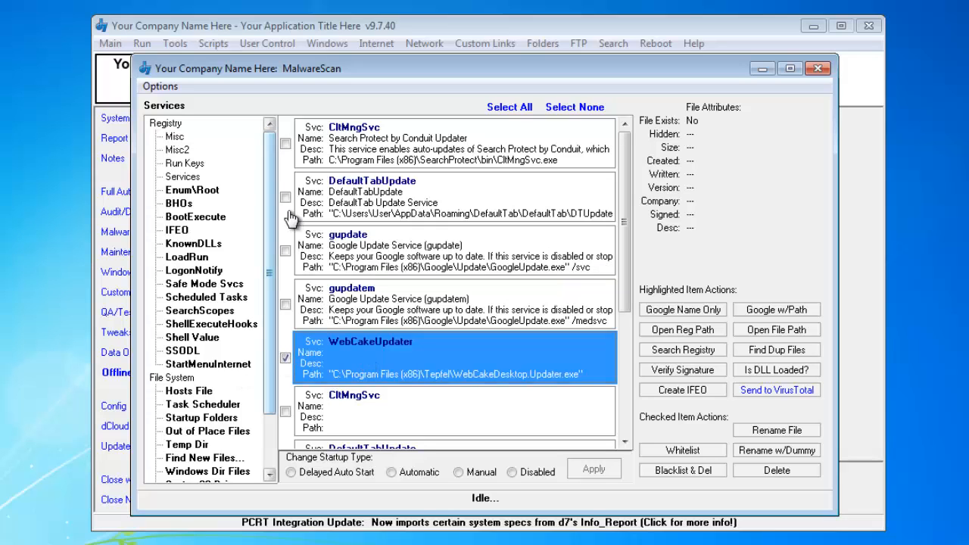
Check both DefaultTabUpdate service entries and the CltMngSvc entry for Search Protect by Conduit
{"action": "left_click", "coordinate": [286, 197]}
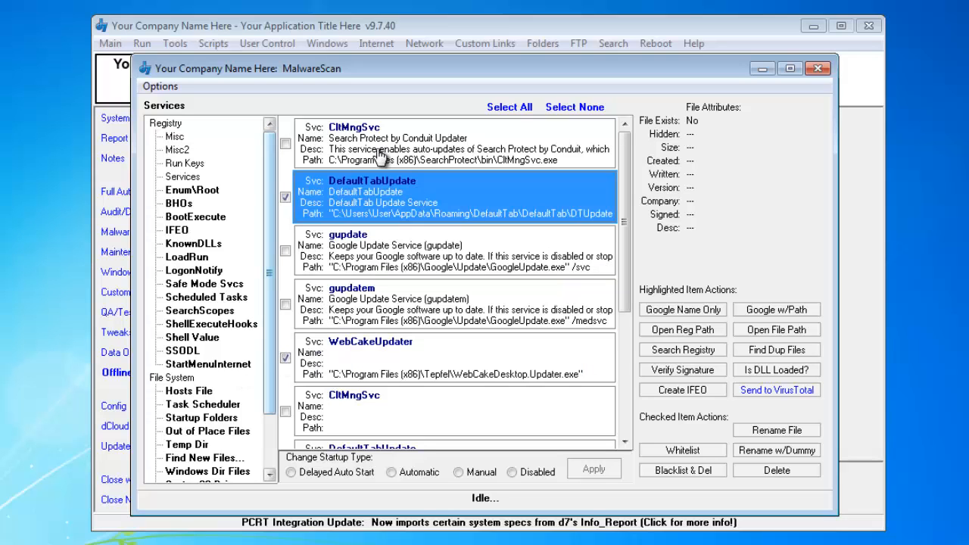
{"action": "left_click", "coordinate": [400, 154]}
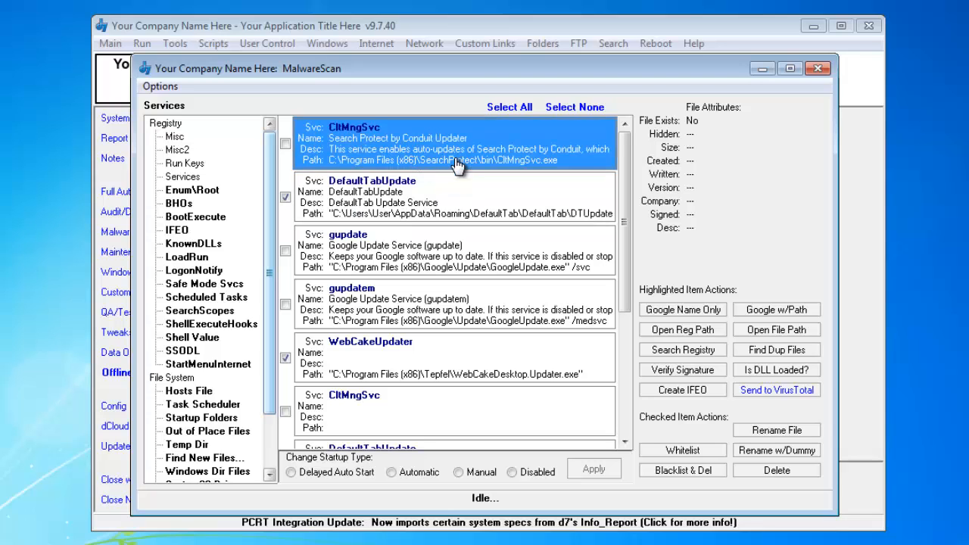
{"action": "left_click", "coordinate": [286, 144]}
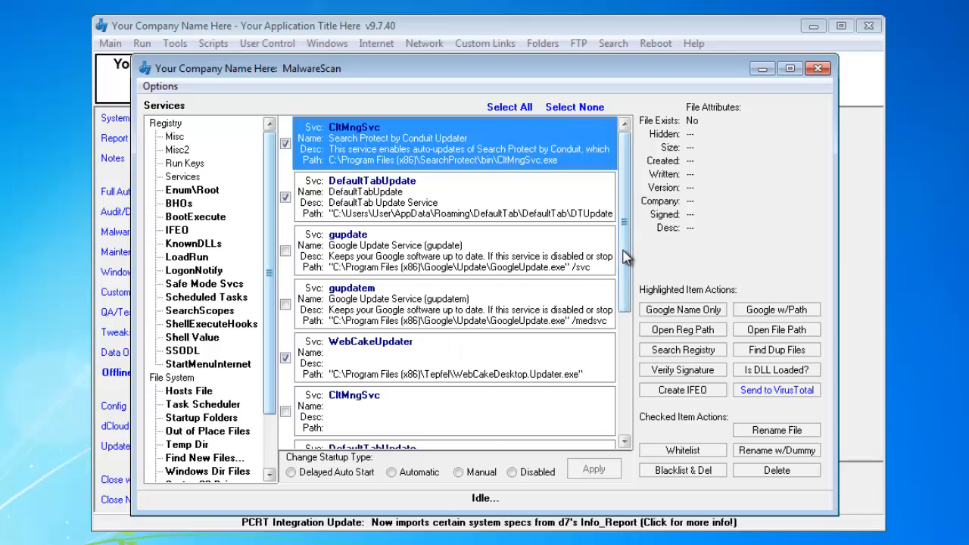
{"action": "left_click_drag", "start_coordinate": [627, 252], "coordinate": [625, 313]}
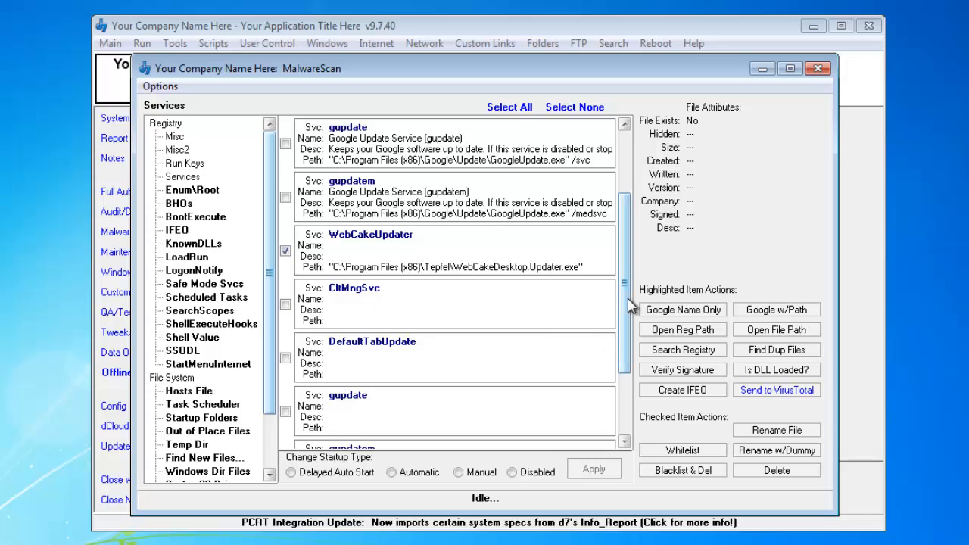
{"action": "scroll", "coordinate": [628, 298], "scroll_direction": "down", "scroll_amount": 2}
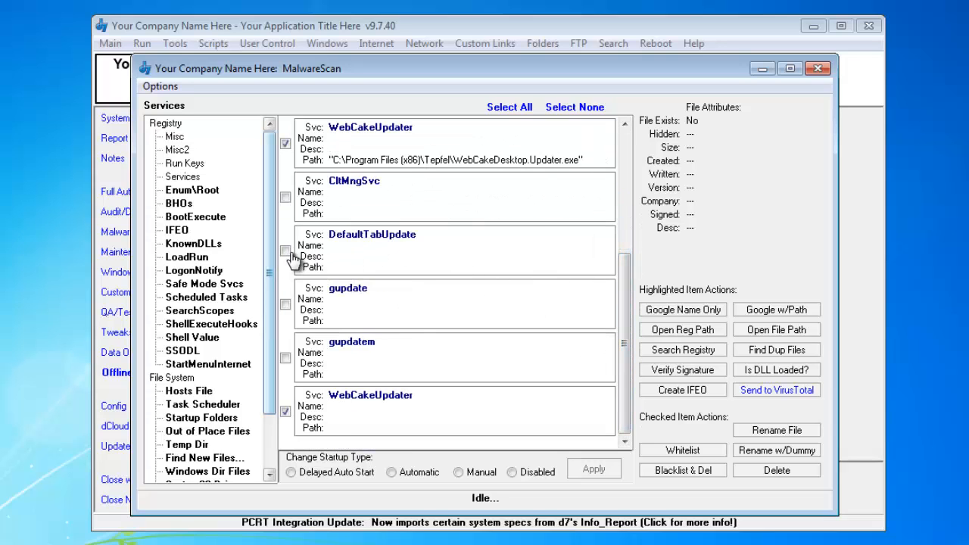
{"action": "left_click", "coordinate": [286, 252]}
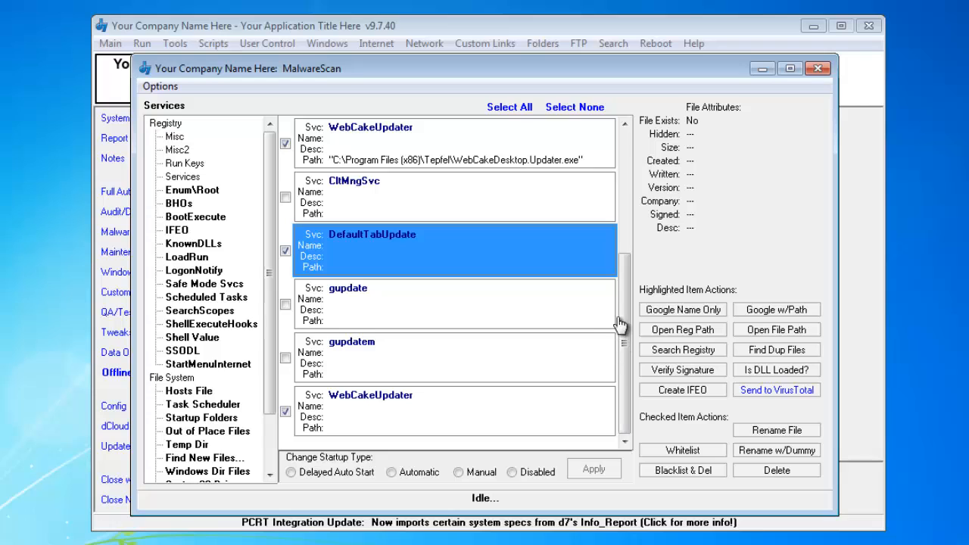
Open the registry path of the pathless DefaultTabUpdate service and review the checked CltMngSvc and DefaultTabUpdate entries
{"action": "left_click", "coordinate": [672, 335]}
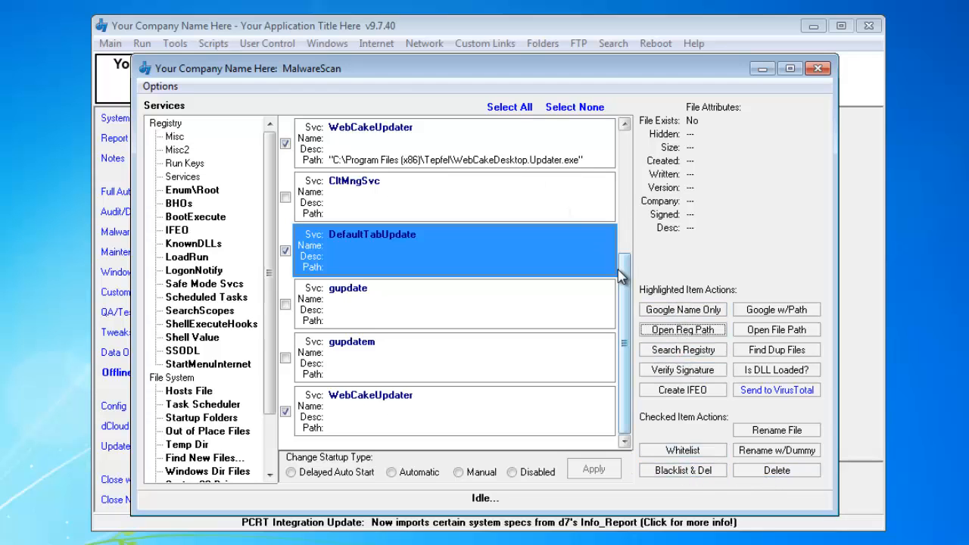
{"action": "left_click_drag", "start_coordinate": [621, 276], "coordinate": [623, 155]}
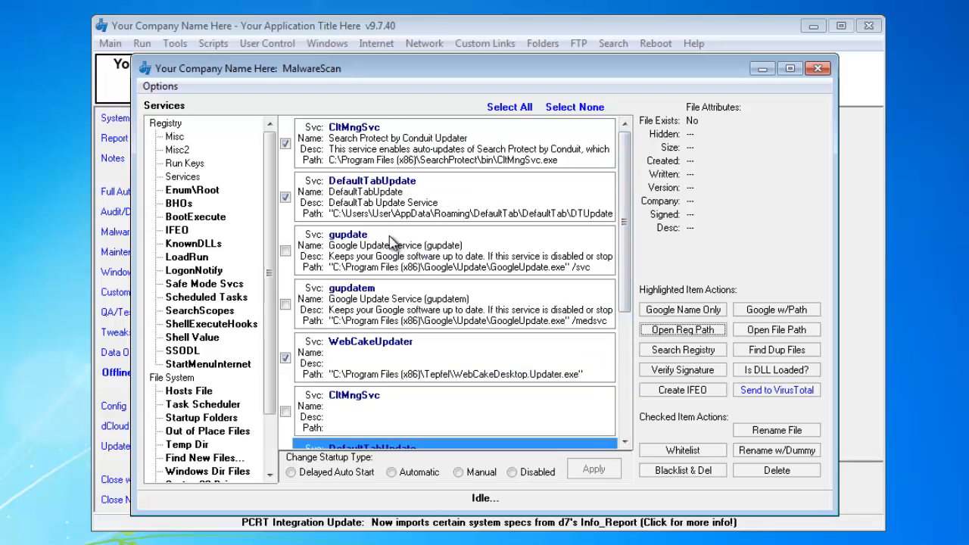
{"action": "left_click", "coordinate": [511, 210]}
{"action": "left_click", "coordinate": [485, 156]}
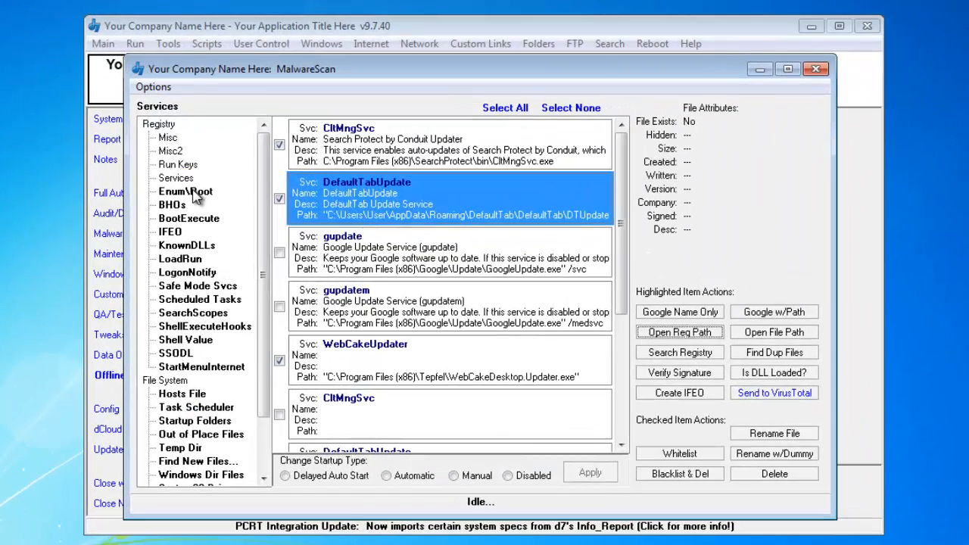
Scan the Enum\Root, BHOs, BootExecute and IFEO registry nodes, looking through the whole Enum\Root list
{"action": "left_click", "coordinate": [202, 193]}
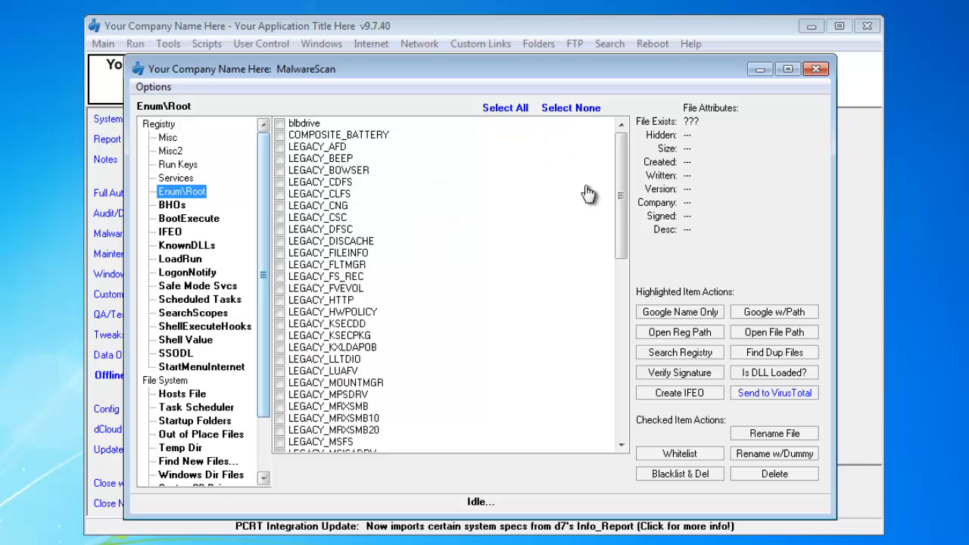
{"action": "left_click_drag", "start_coordinate": [620, 182], "coordinate": [542, 138]}
{"action": "left_click_drag", "start_coordinate": [625, 186], "coordinate": [627, 374]}
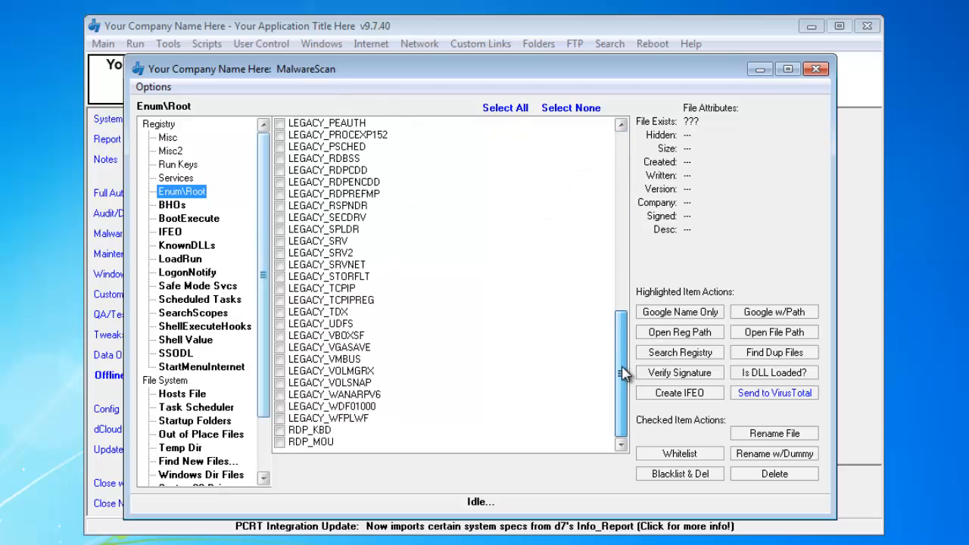
{"action": "left_click", "coordinate": [173, 206]}
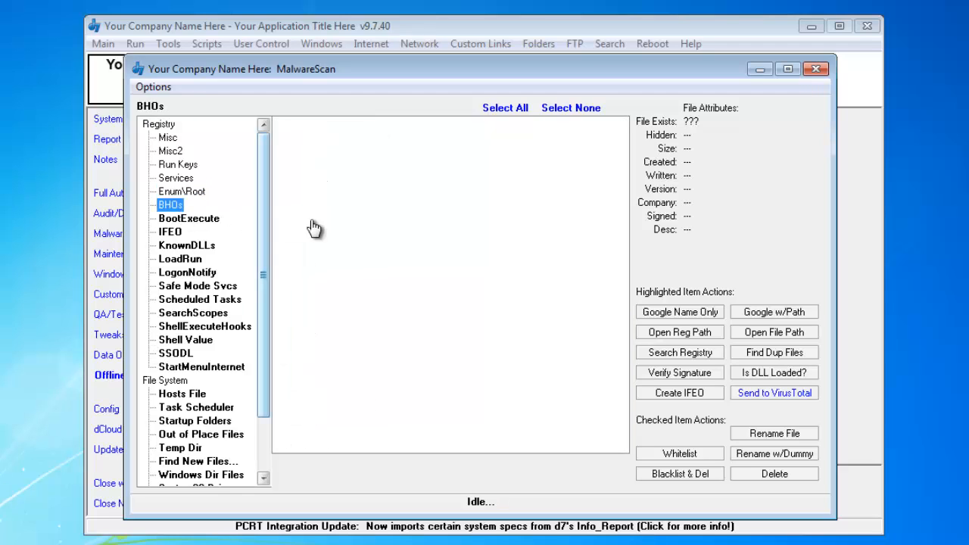
{"action": "left_click", "coordinate": [191, 220]}
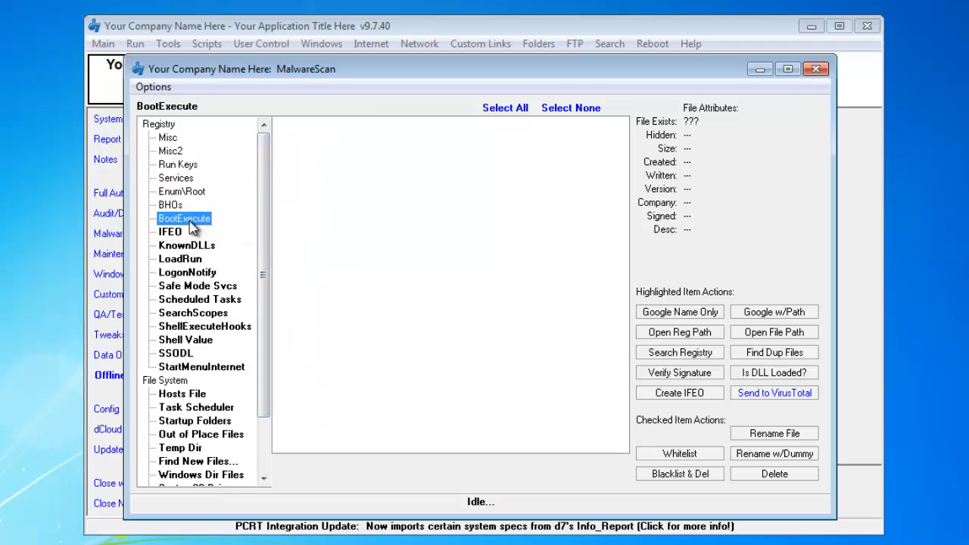
{"action": "left_click", "coordinate": [164, 232]}
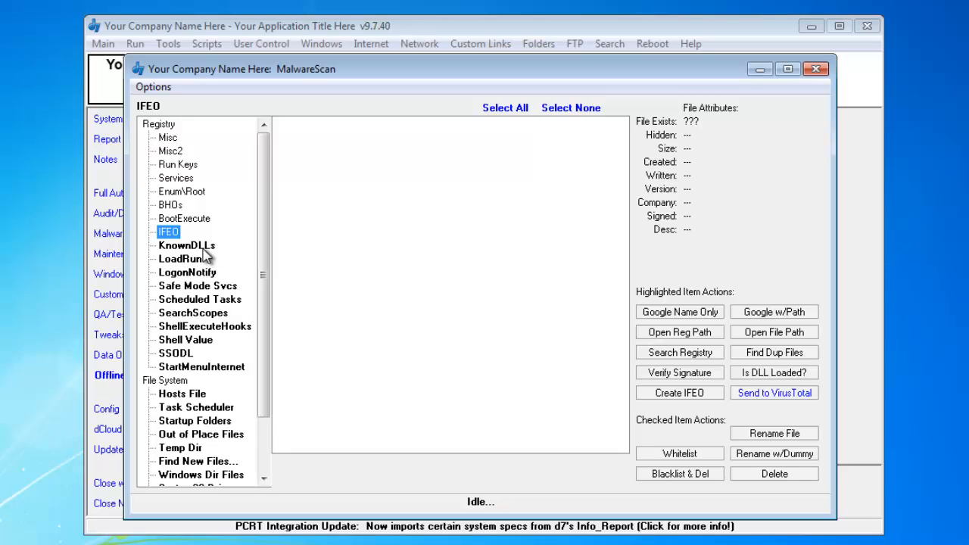
Scan the KnownDLLs registry node and delete both USP10 entries, under ControlSet001 and ControlSet002
{"action": "left_click", "coordinate": [204, 250]}
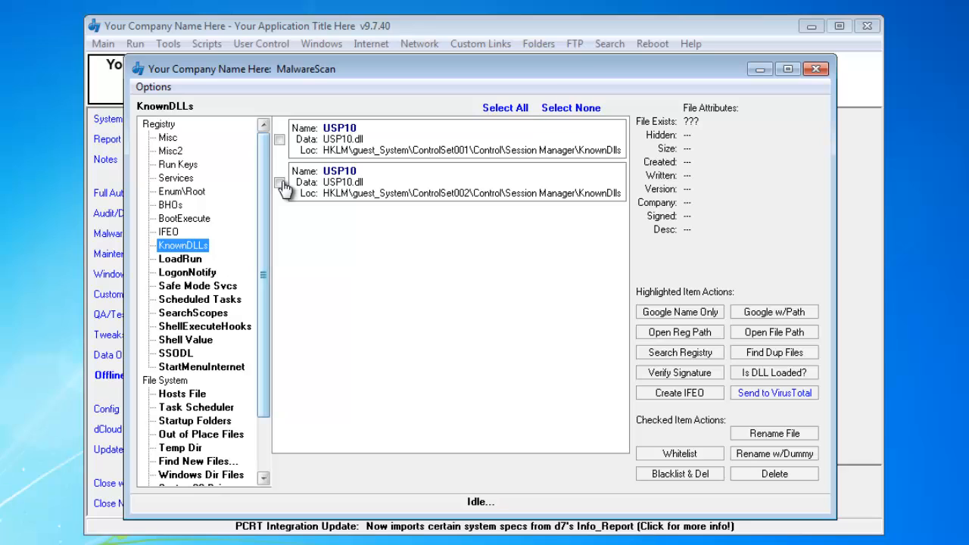
{"action": "left_click", "coordinate": [372, 180]}
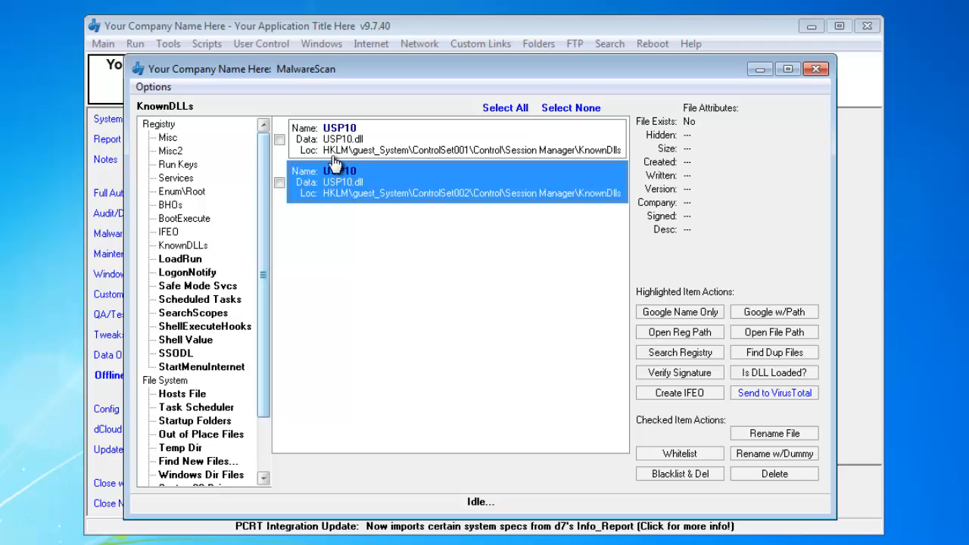
{"action": "left_click", "coordinate": [279, 183]}
{"action": "left_click", "coordinate": [280, 140]}
{"action": "left_click", "coordinate": [774, 474]}
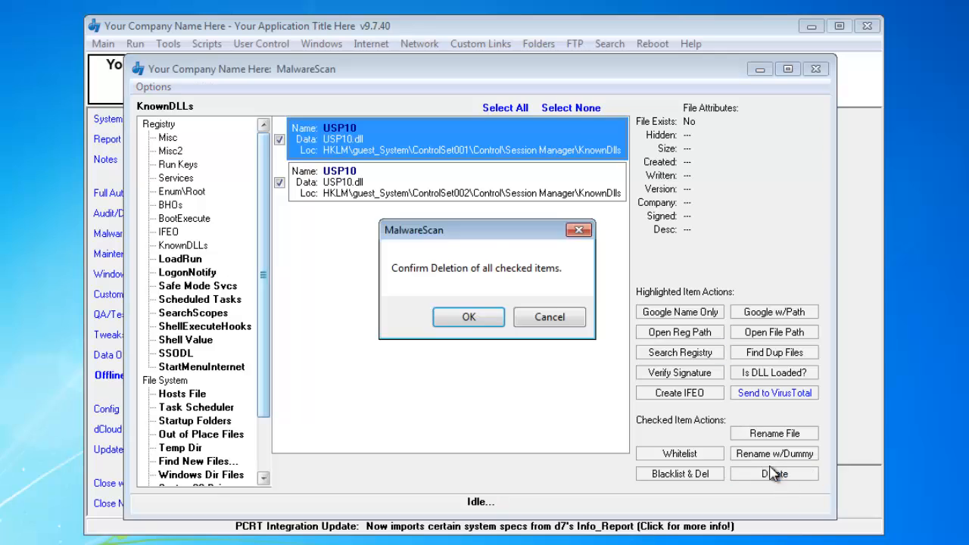
{"action": "left_click", "coordinate": [488, 324]}
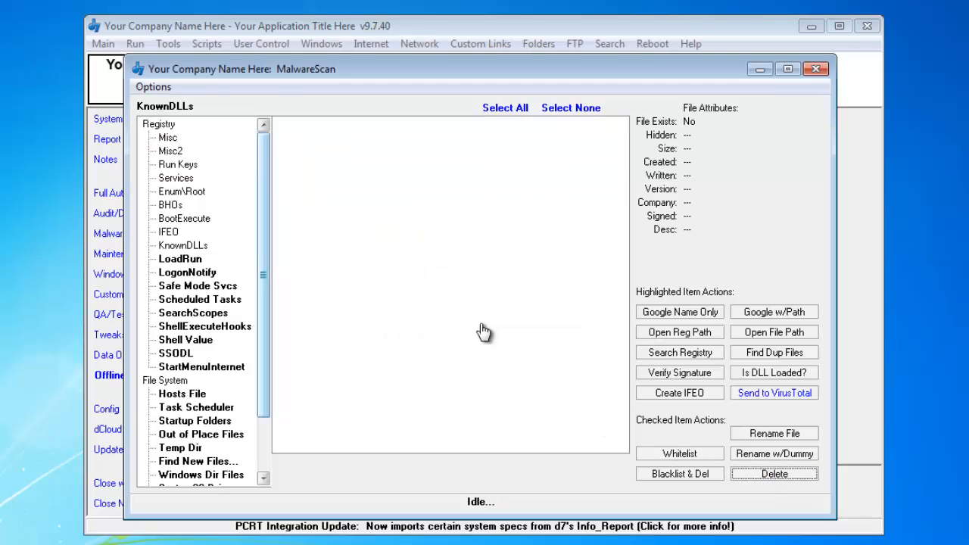
Scan the remaining registry nodes in order, from LoadRun and LogonNotify through Safe Mode Svcs, Scheduled Tasks and SearchScopes to StartMenuInternet
{"action": "left_click", "coordinate": [182, 259]}
{"action": "left_click", "coordinate": [204, 273]}
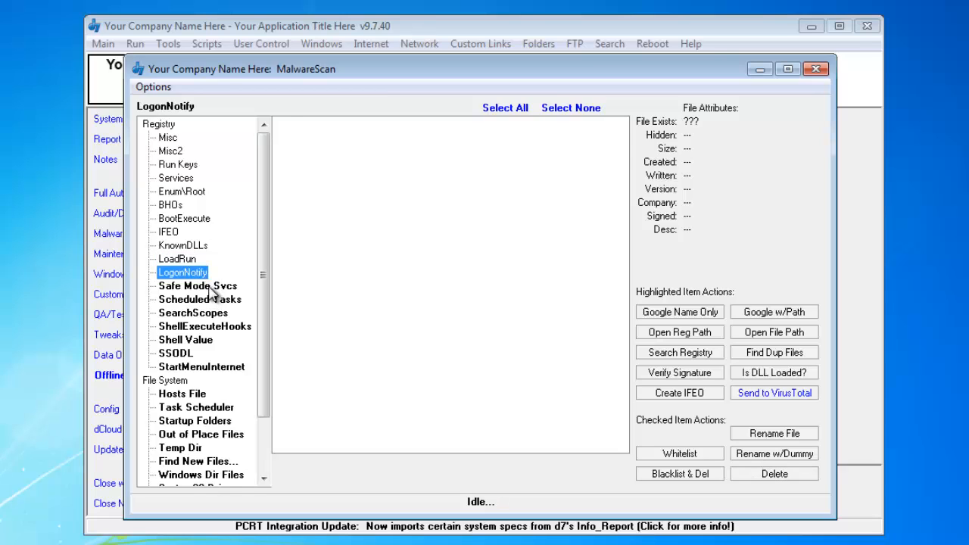
{"action": "left_click", "coordinate": [211, 287]}
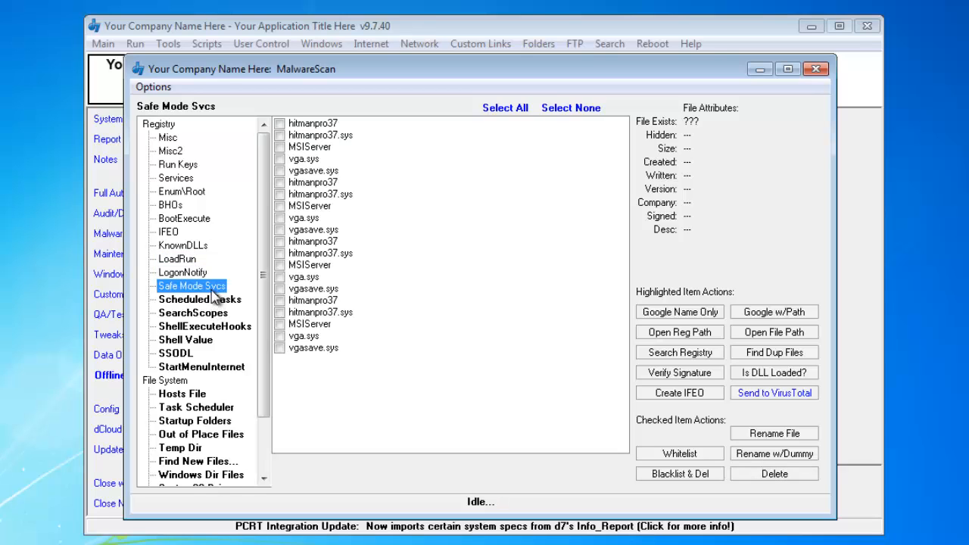
{"action": "left_click", "coordinate": [214, 302]}
{"action": "left_click", "coordinate": [217, 313]}
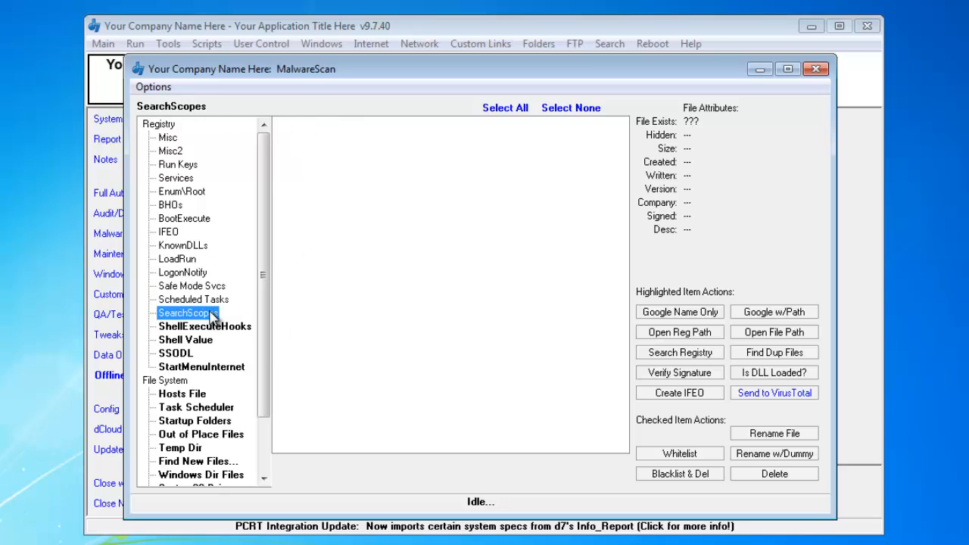
{"action": "left_click", "coordinate": [213, 328]}
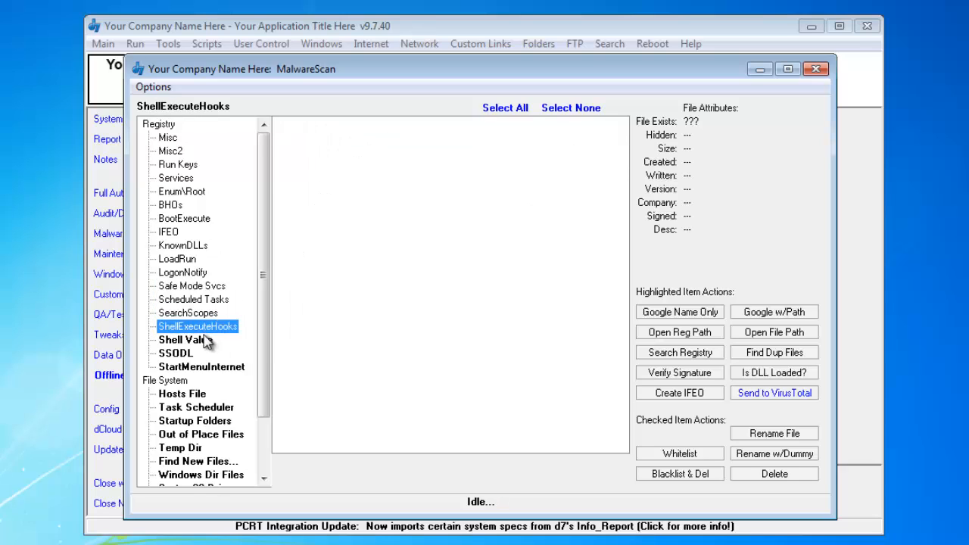
{"action": "left_click", "coordinate": [194, 342]}
{"action": "left_click", "coordinate": [183, 356]}
{"action": "left_click", "coordinate": [204, 369]}
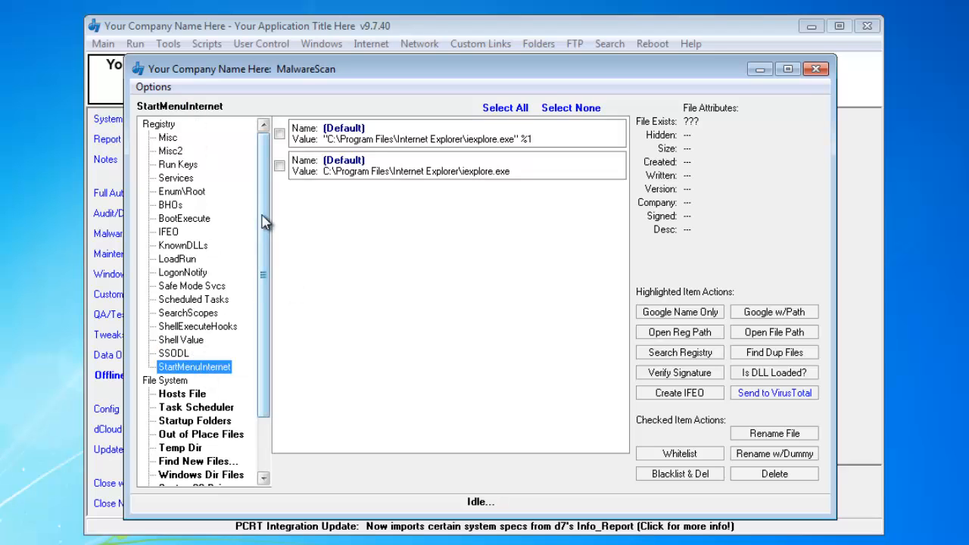
Scan the Hosts File and Task Scheduler file system nodes and delete the AmiUpdXp.job and TopArcadeHits.job tasks
{"action": "scroll", "coordinate": [266, 295], "scroll_direction": "down", "scroll_amount": 2}
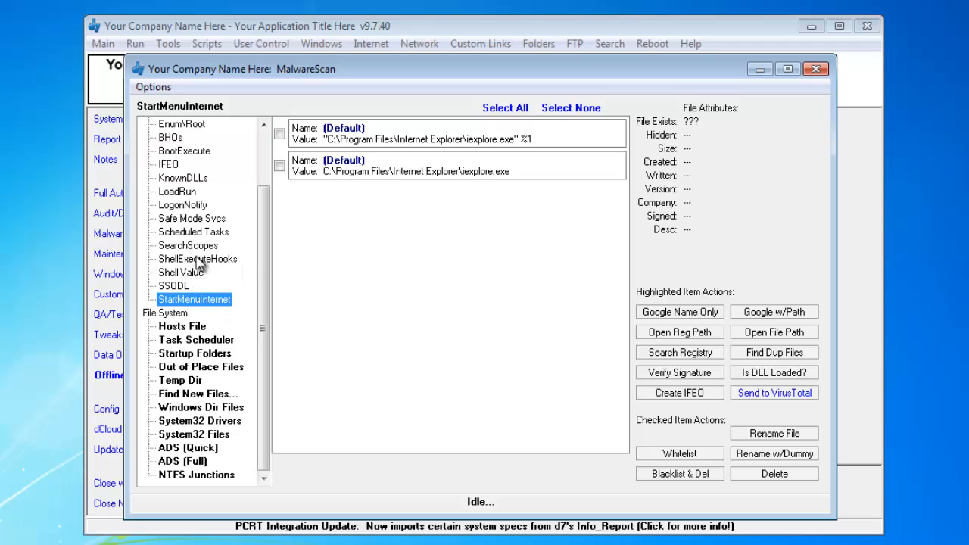
{"action": "left_click", "coordinate": [184, 329]}
{"action": "left_click", "coordinate": [203, 341]}
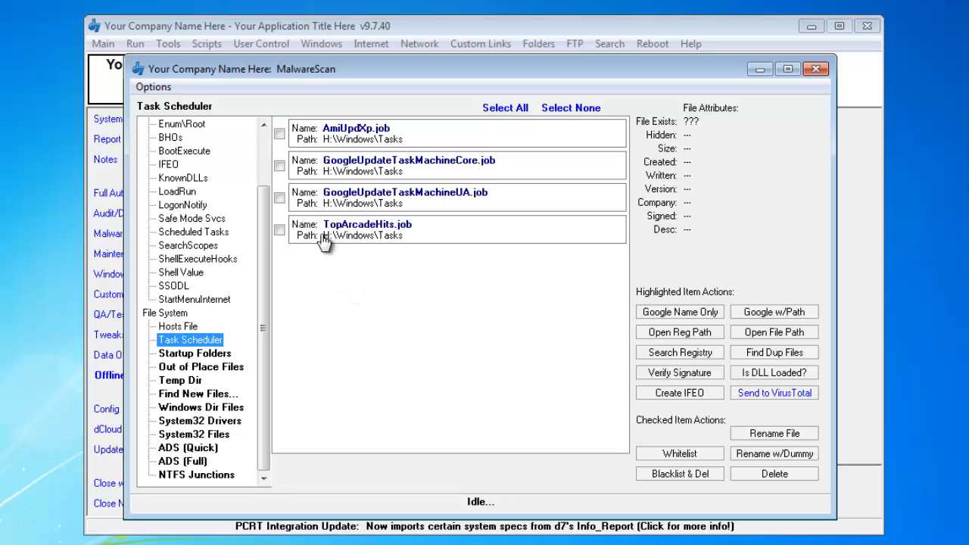
{"action": "left_click", "coordinate": [279, 229]}
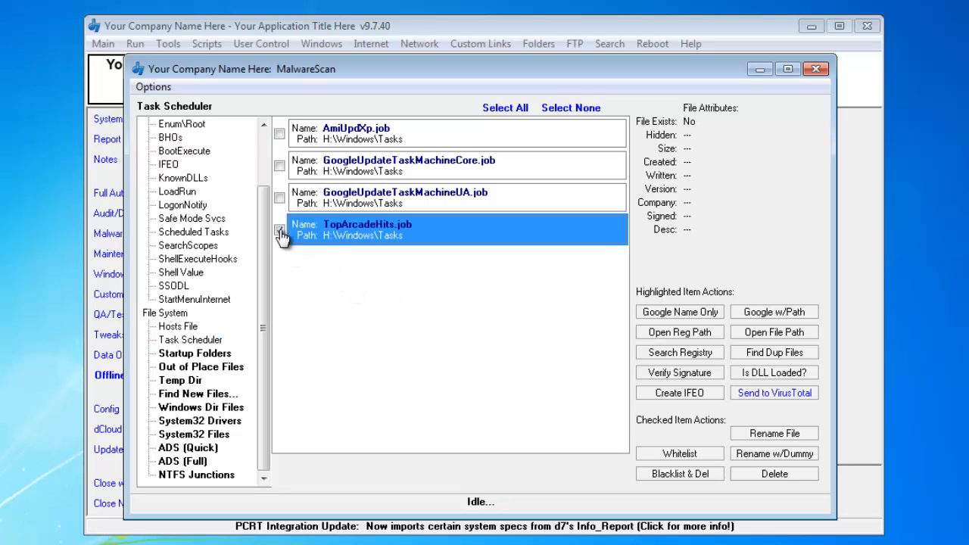
{"action": "left_click", "coordinate": [279, 135]}
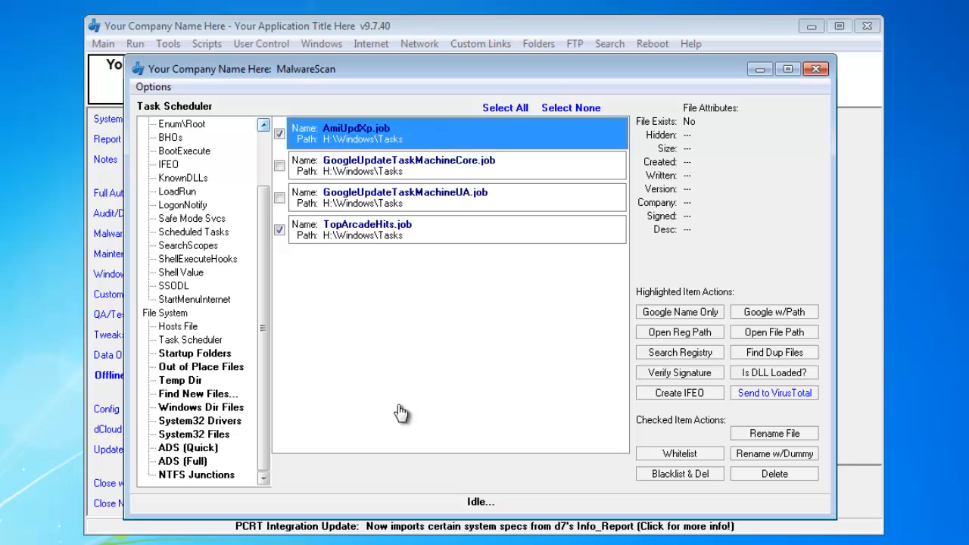
{"action": "left_click", "coordinate": [783, 481]}
{"action": "left_click", "coordinate": [475, 319]}
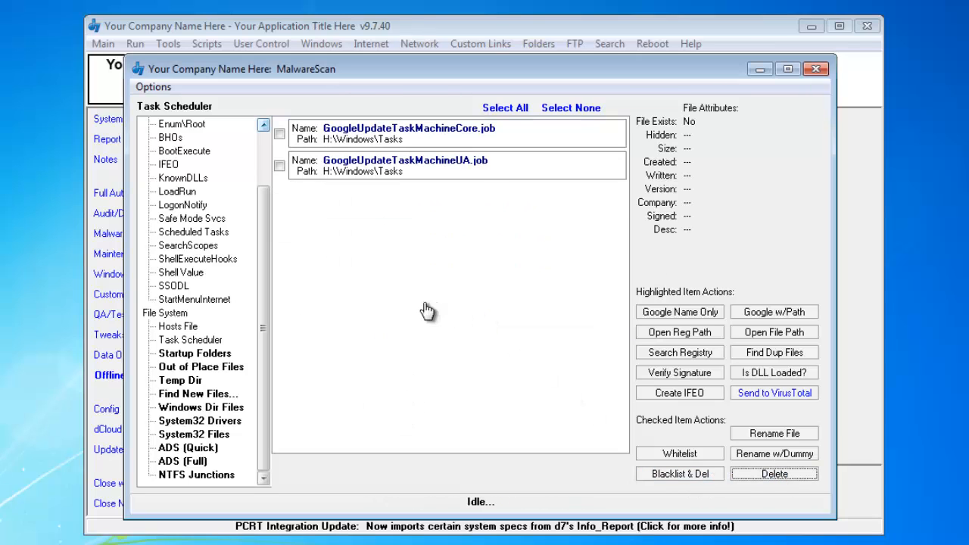
Scan the Startup Folders and Out of Place Files nodes and look up DesktopCmd64.exe on Google by name only
{"action": "left_click", "coordinate": [221, 355]}
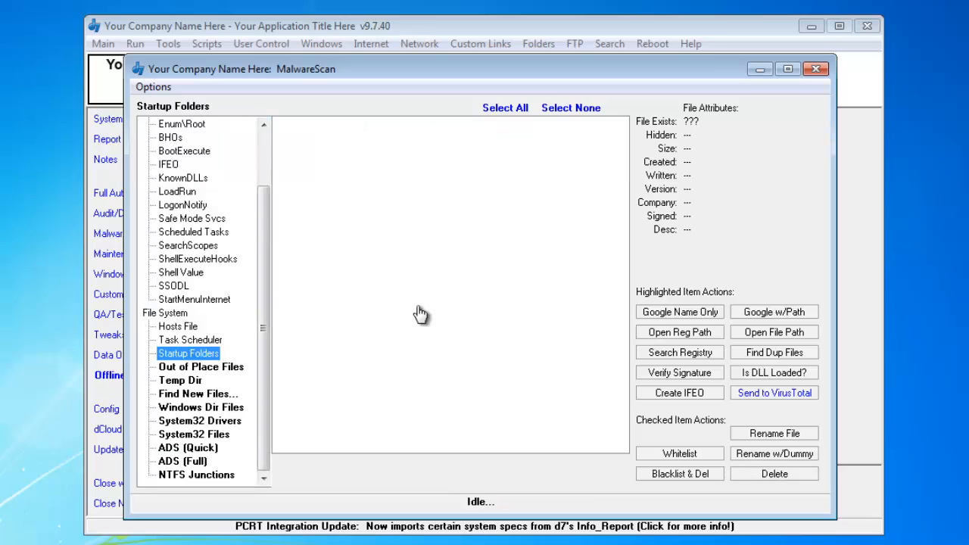
{"action": "left_click", "coordinate": [208, 368]}
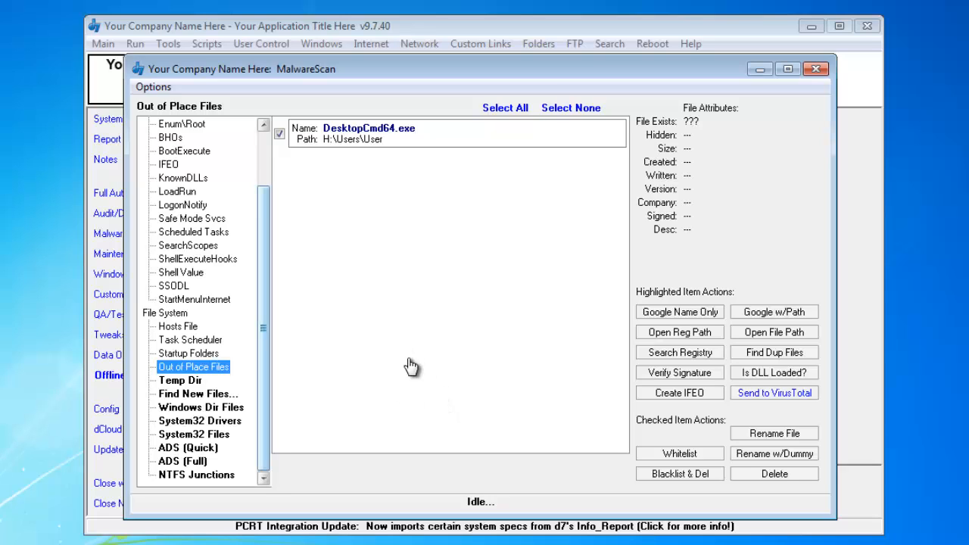
{"action": "left_click", "coordinate": [428, 147]}
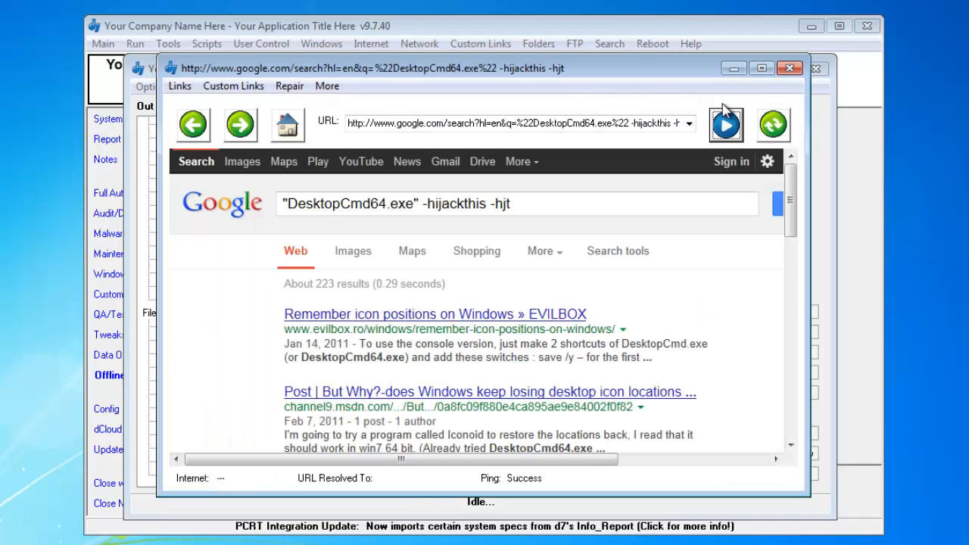
Close the search results and view the folder H:\Users\User that contains DesktopCmd64.exe
{"action": "left_click", "coordinate": [790, 68]}
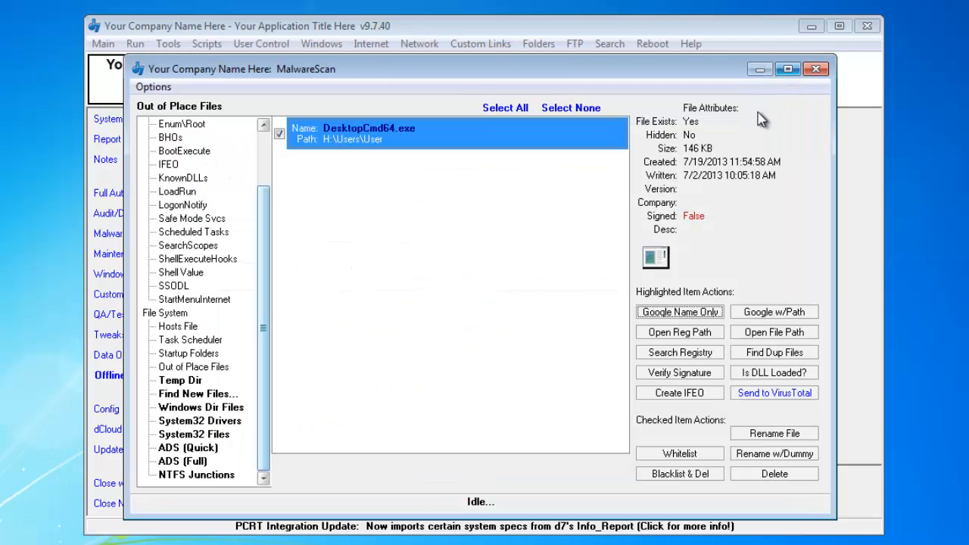
{"action": "left_click", "coordinate": [780, 334]}
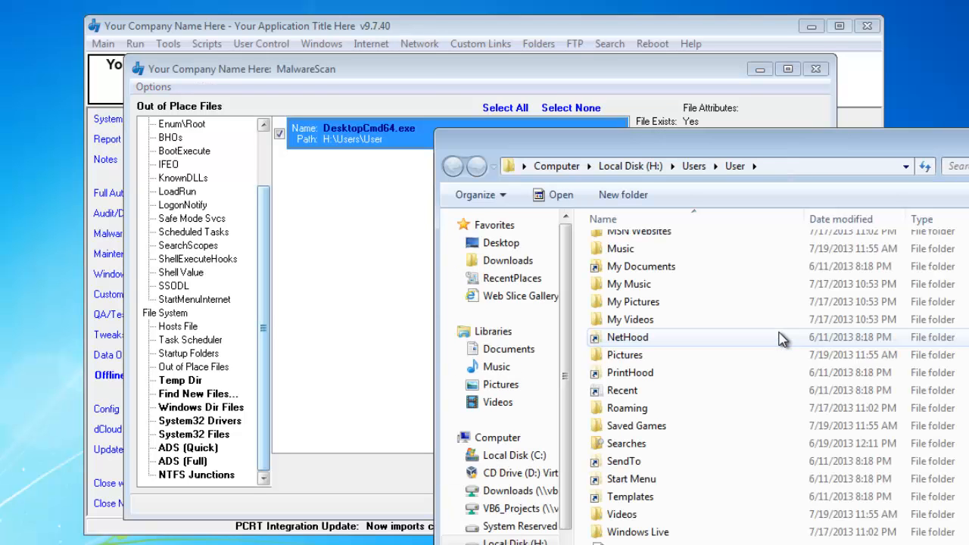
{"action": "key", "text": "alt+F4"}
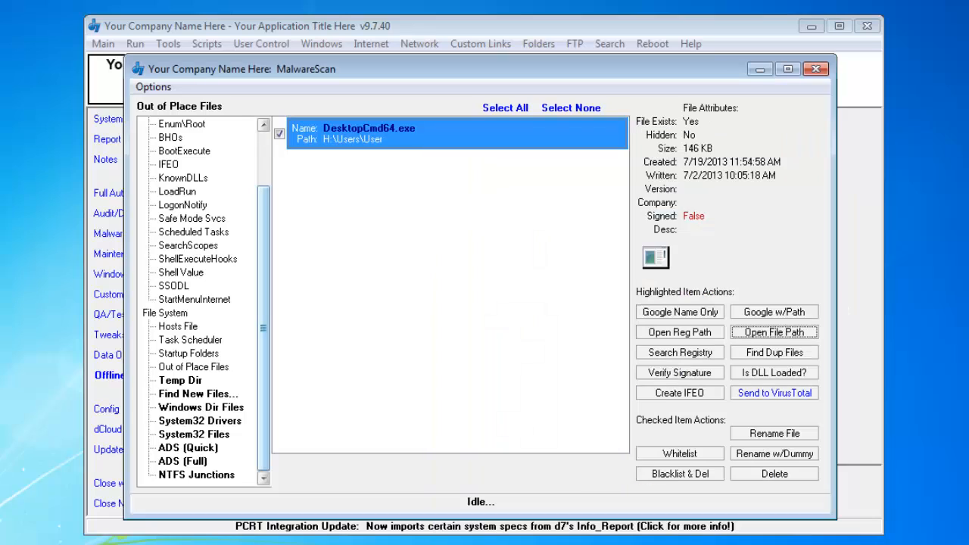
{"action": "left_click", "coordinate": [280, 136]}
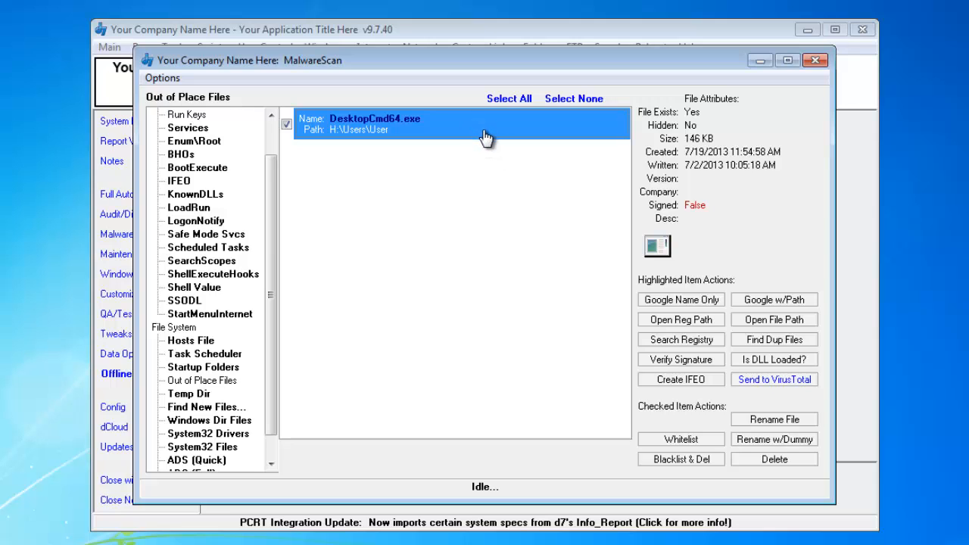
Submit DesktopCmd64.exe to VirusTotal twice, reviewing its antivirus report and closing the report and uploader each time
{"action": "left_click", "coordinate": [761, 383]}
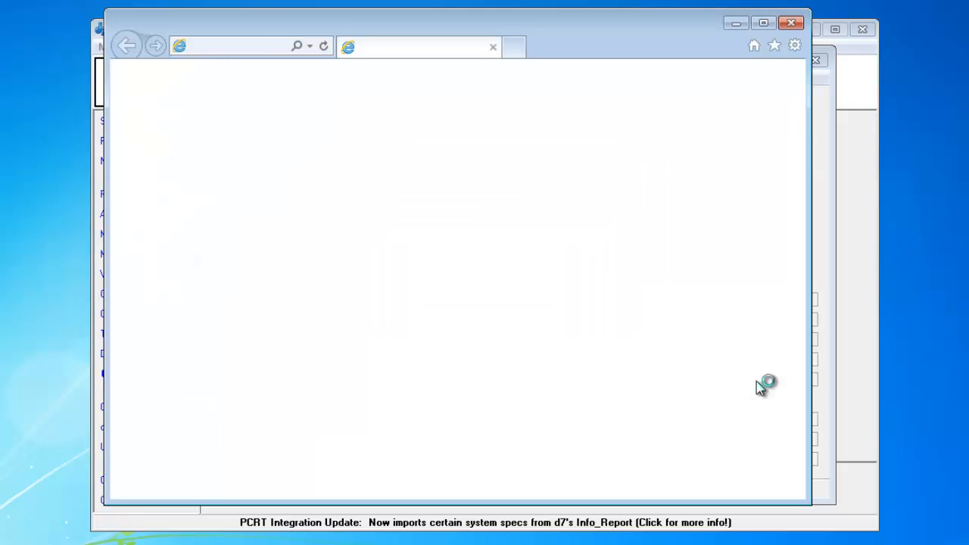
{"action": "left_click_drag", "start_coordinate": [634, 24], "coordinate": [645, 38]}
{"action": "scroll", "coordinate": [689, 353], "scroll_direction": "down", "scroll_amount": 5}
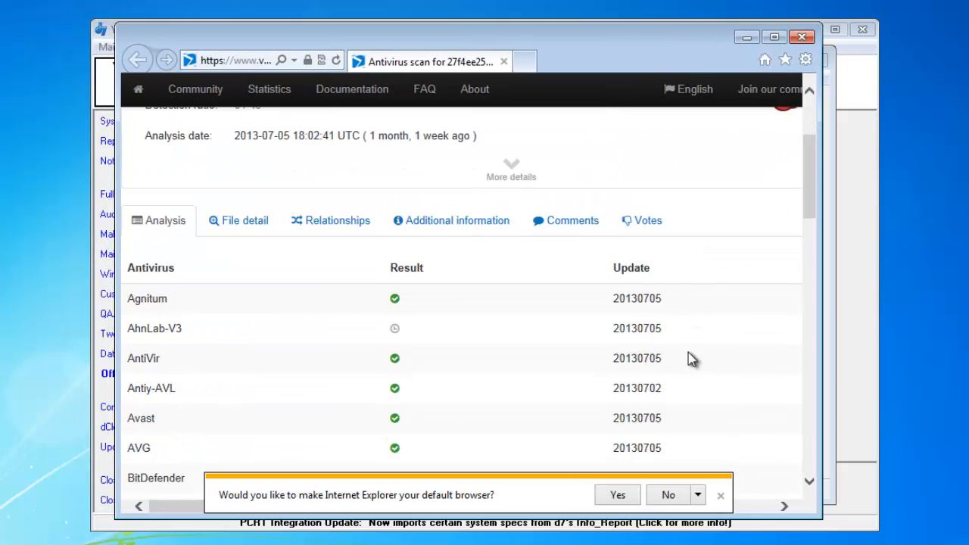
{"action": "scroll", "coordinate": [694, 364], "scroll_direction": "up", "scroll_amount": 5}
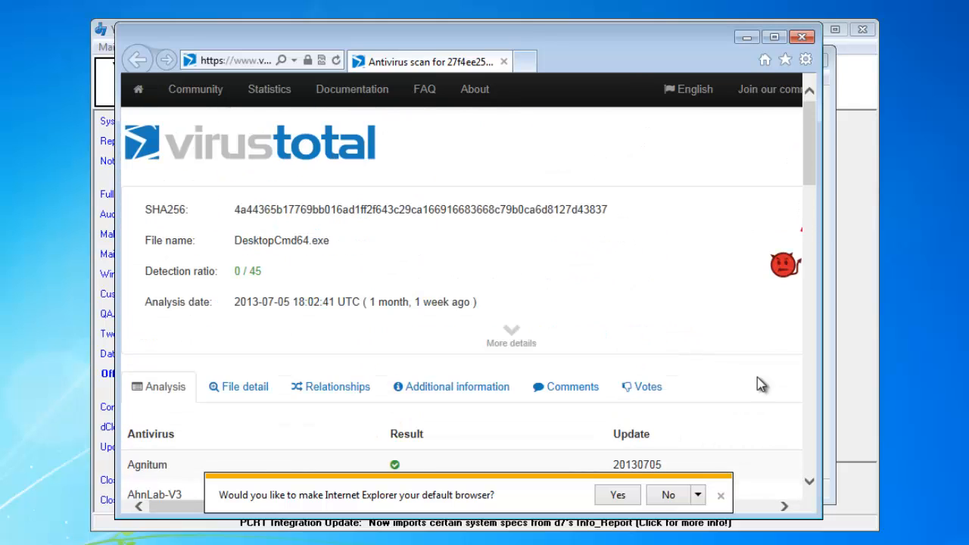
{"action": "left_click", "coordinate": [802, 37]}
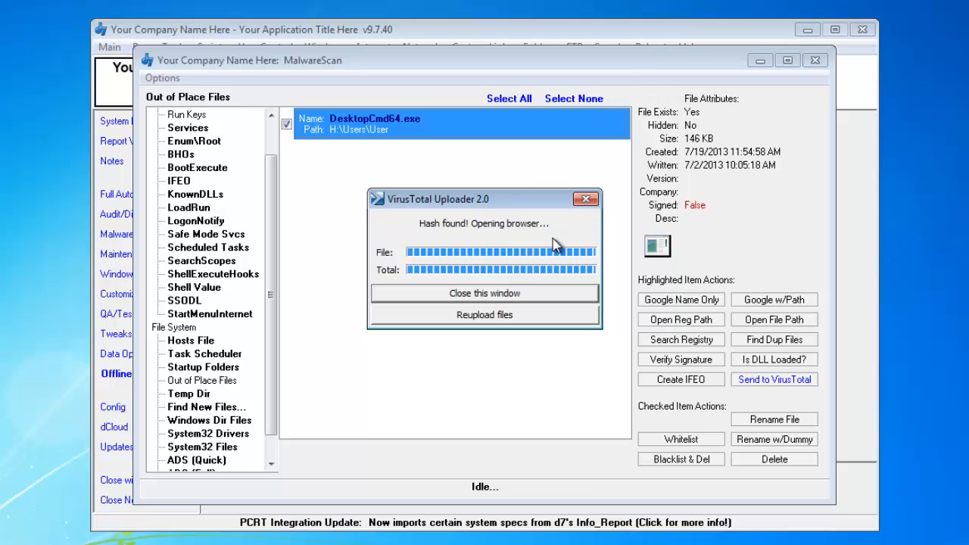
{"action": "left_click", "coordinate": [552, 295]}
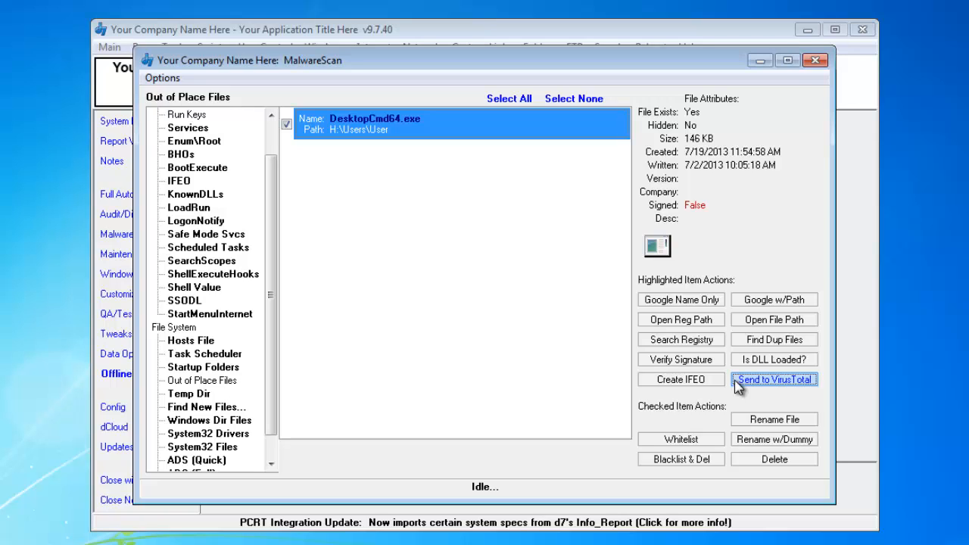
{"action": "left_click", "coordinate": [774, 380]}
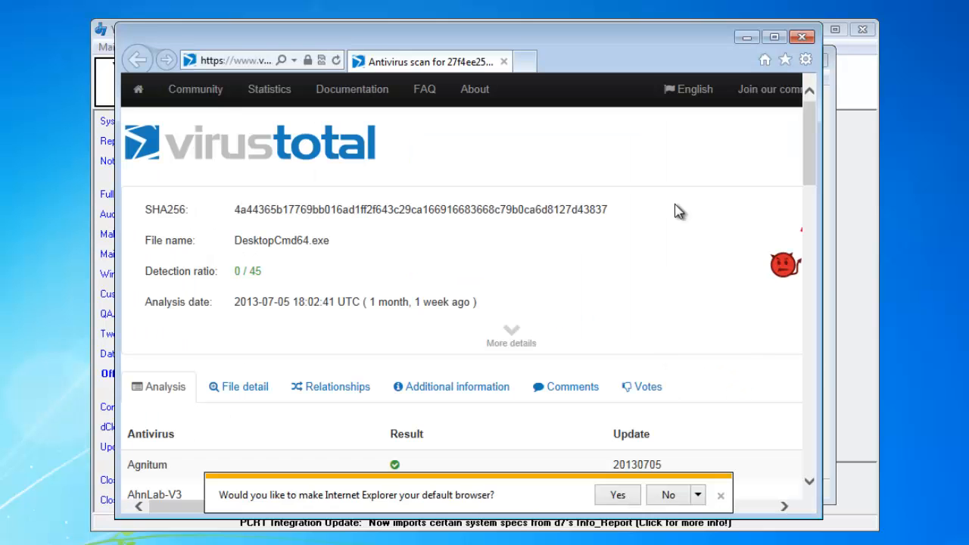
{"action": "left_click", "coordinate": [801, 38]}
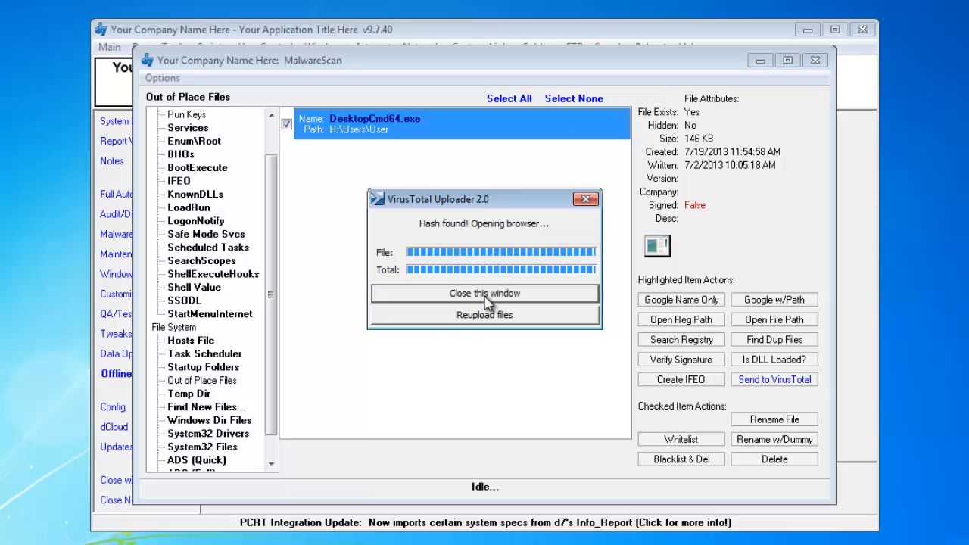
{"action": "left_click", "coordinate": [485, 294]}
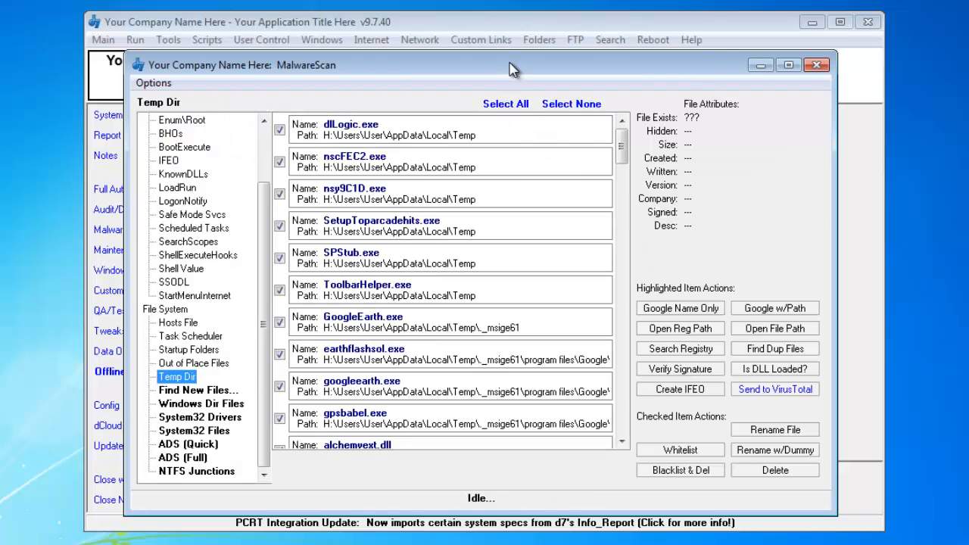
Review the Temp Dir scan's file list and check the Delete Temp Files (All) option in the main window behind it
{"action": "left_click_drag", "start_coordinate": [510, 70], "coordinate": [817, 49]}
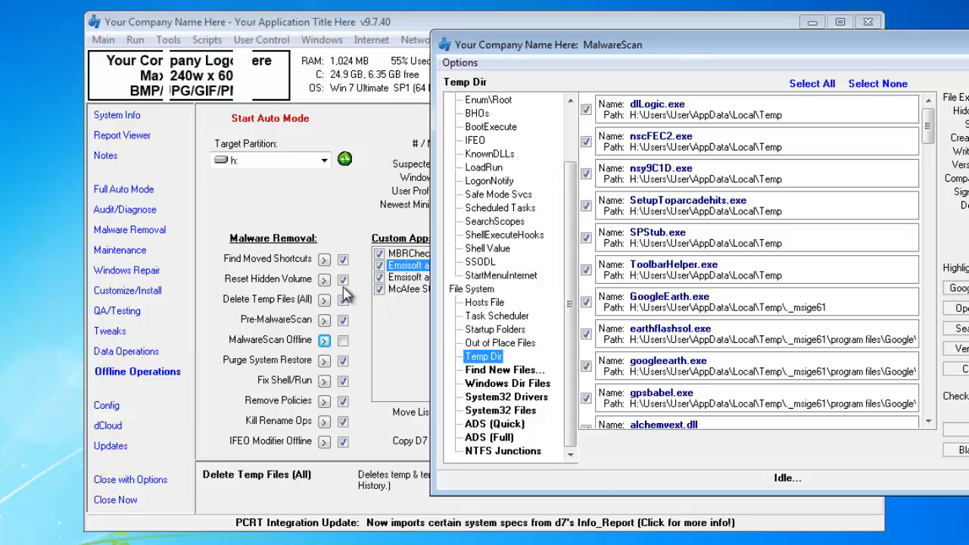
{"action": "left_click_drag", "start_coordinate": [693, 46], "coordinate": [431, 55]}
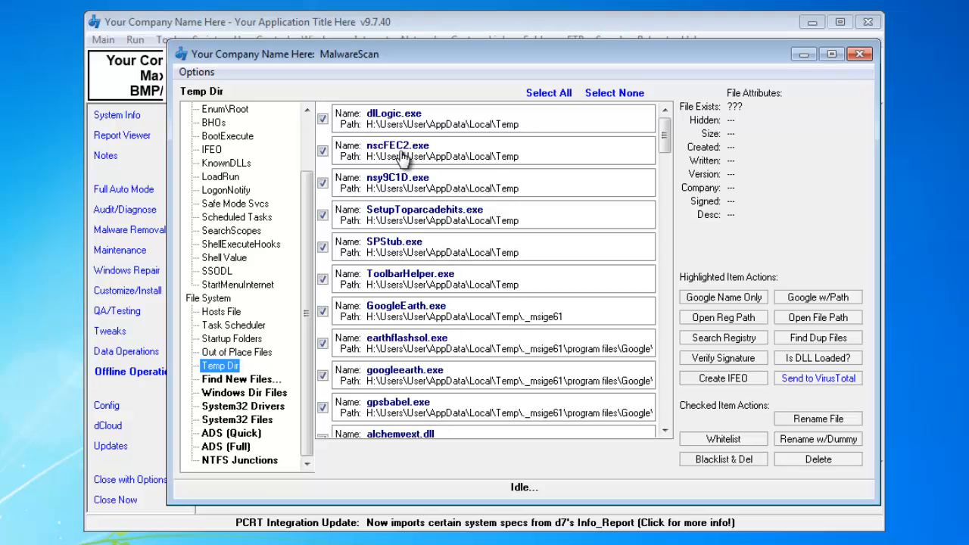
{"action": "left_click_drag", "start_coordinate": [664, 152], "coordinate": [678, 457]}
{"action": "left_click", "coordinate": [221, 367]}
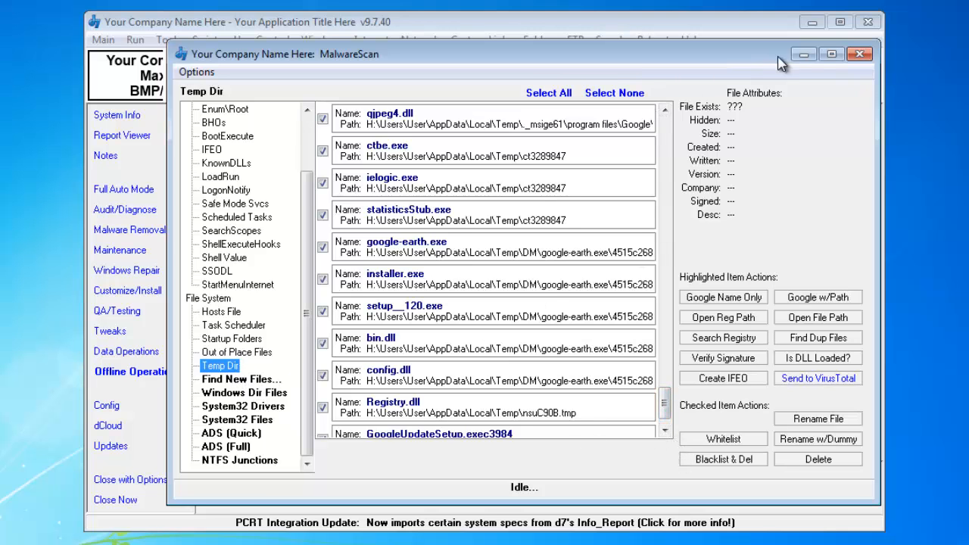
{"action": "left_click_drag", "start_coordinate": [779, 58], "coordinate": [918, 47]}
{"action": "left_click_drag", "start_coordinate": [635, 54], "coordinate": [496, 62]}
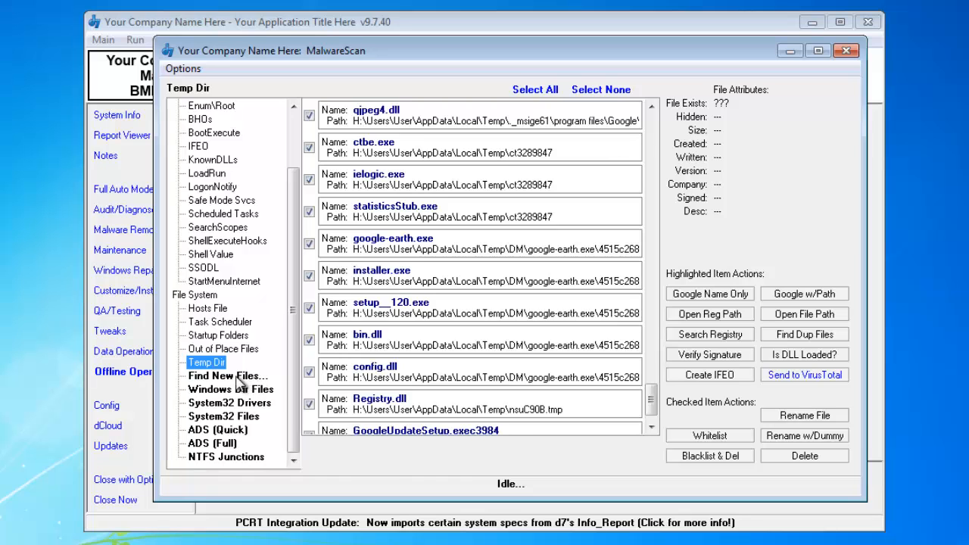
Scan the Find New Files node, check WhiteSmoke_NewAutoUpdateHelper.exe and verify its signature
{"action": "left_click", "coordinate": [227, 376]}
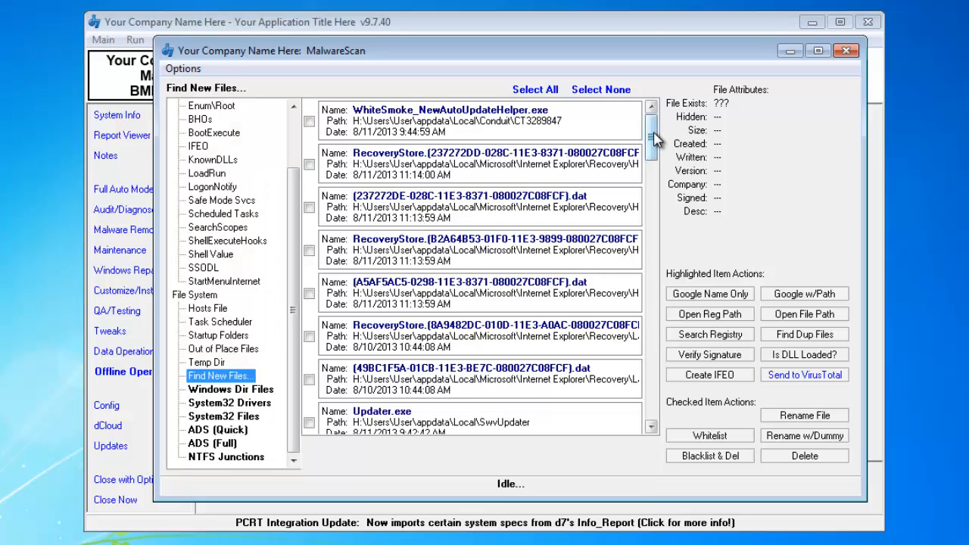
{"action": "mouse_move", "coordinate": [653, 132]}
{"action": "left_mouse_down"}
{"action": "mouse_move", "coordinate": [656, 161]}
{"action": "mouse_move", "coordinate": [652, 114]}
{"action": "left_mouse_up"}
{"action": "left_click", "coordinate": [308, 121]}
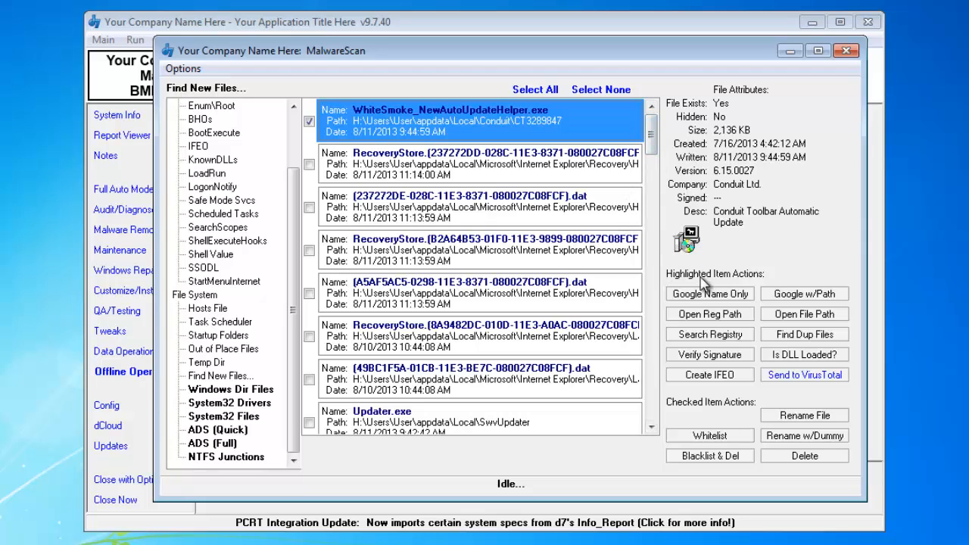
{"action": "left_click", "coordinate": [718, 356]}
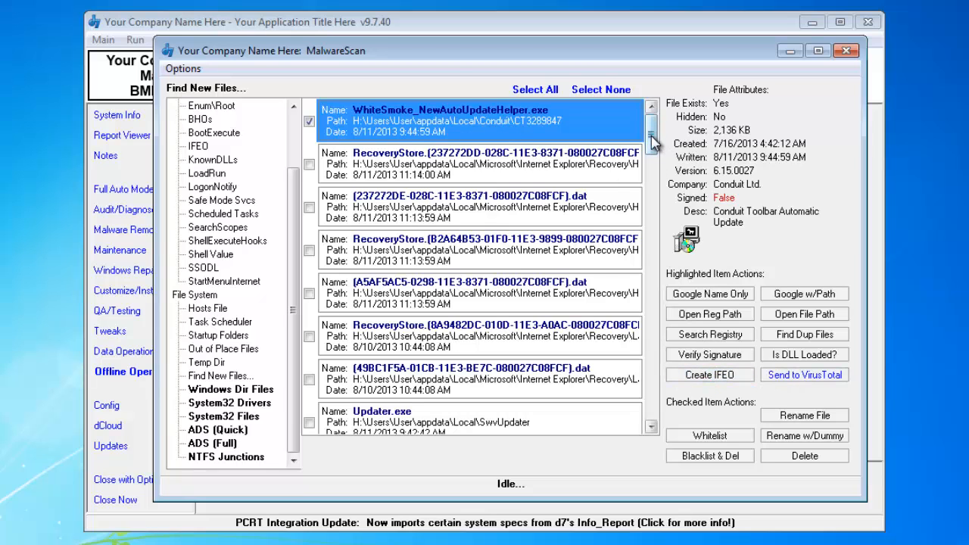
{"action": "mouse_move", "coordinate": [651, 137]}
{"action": "left_mouse_down"}
{"action": "mouse_move", "coordinate": [650, 238]}
{"action": "mouse_move", "coordinate": [651, 142]}
{"action": "left_mouse_up"}
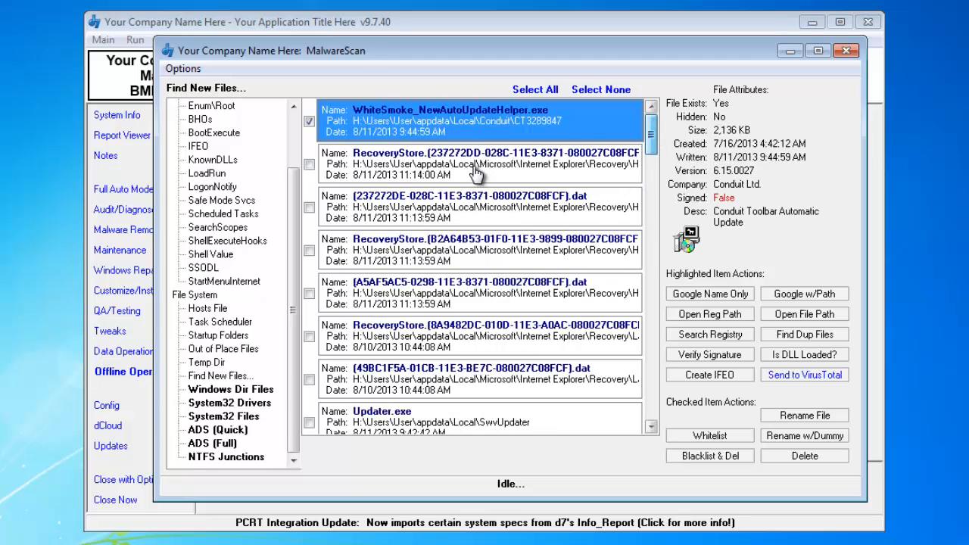
Select all new files, excluding the six .dat files in the Internet Explorer Recovery folders
{"action": "left_click", "coordinate": [541, 90]}
{"action": "left_click", "coordinate": [309, 164]}
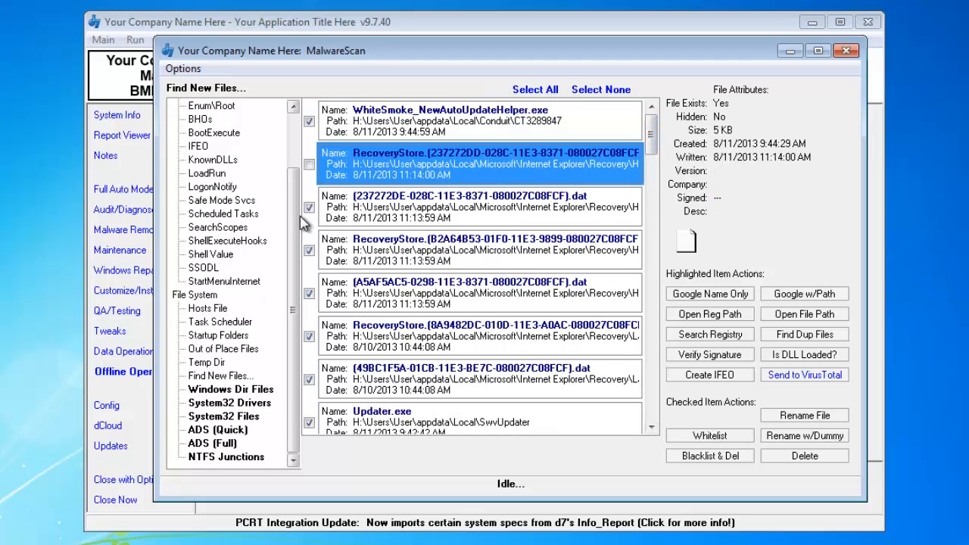
{"action": "left_click", "coordinate": [309, 207]}
{"action": "left_click", "coordinate": [309, 251]}
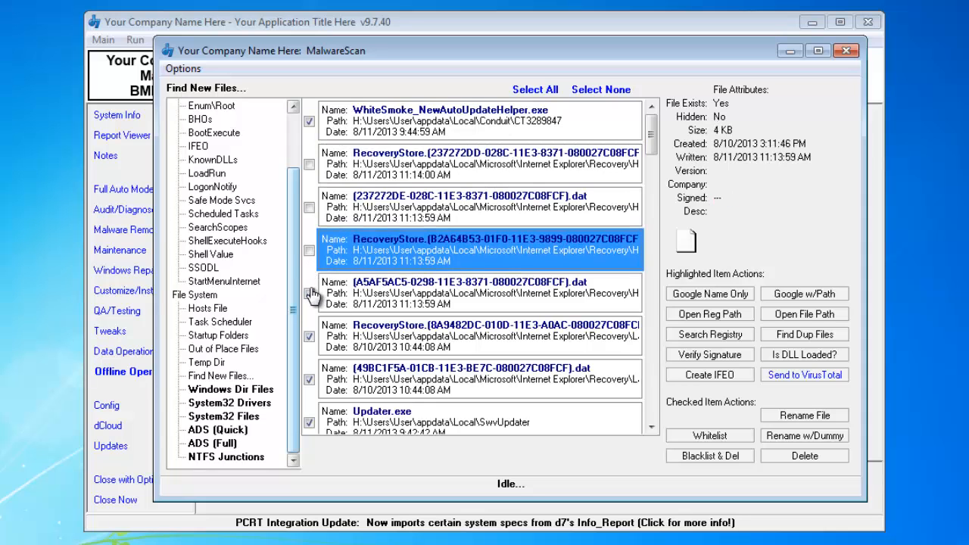
{"action": "left_click", "coordinate": [309, 293]}
{"action": "left_click", "coordinate": [309, 337]}
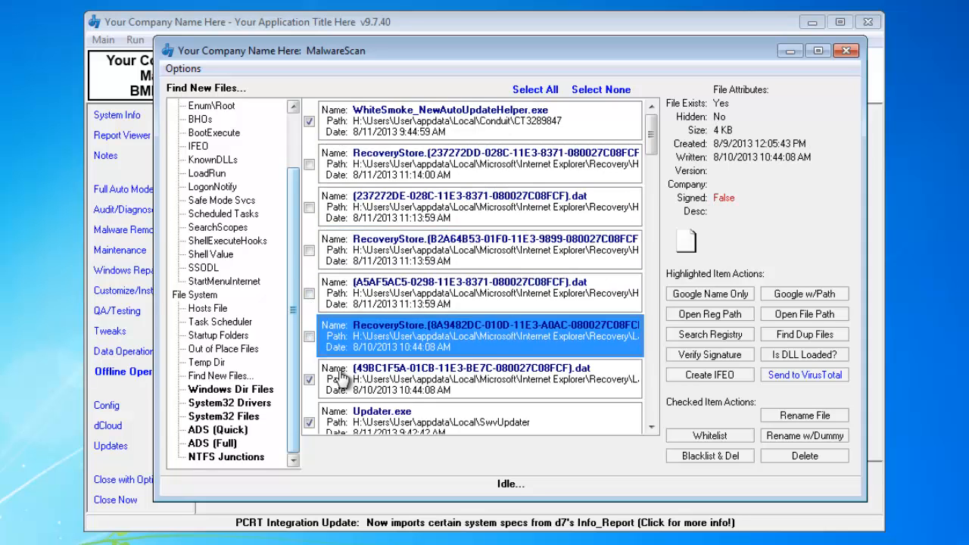
{"action": "left_click", "coordinate": [309, 379]}
Review the checked Temp folder files and exclude the 7A7E08C8-3FF5-45F2-873D-A84D669DC82F.dat file under Temporary Internet Files
{"action": "scroll", "coordinate": [521, 345], "scroll_direction": "down", "scroll_amount": 8}
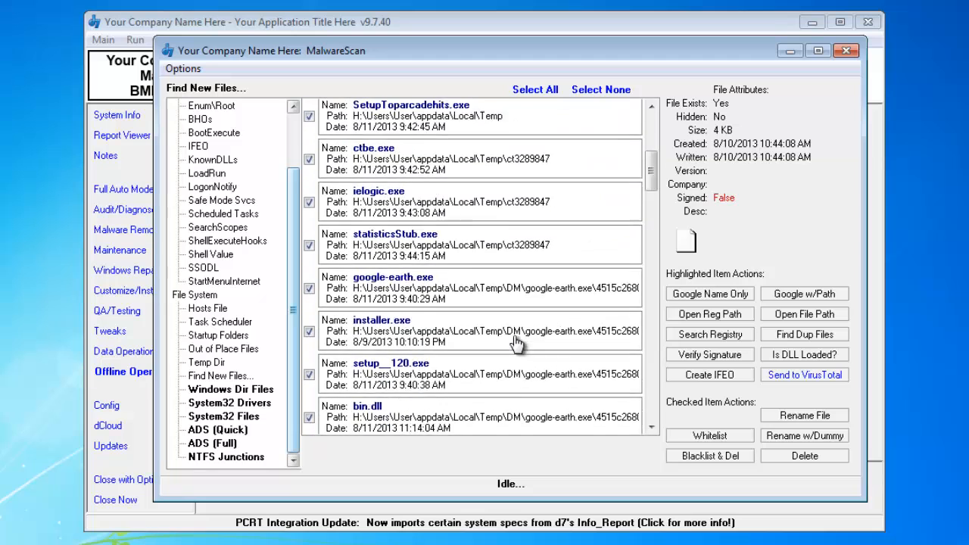
{"action": "scroll", "coordinate": [580, 335], "scroll_direction": "up", "scroll_amount": 5}
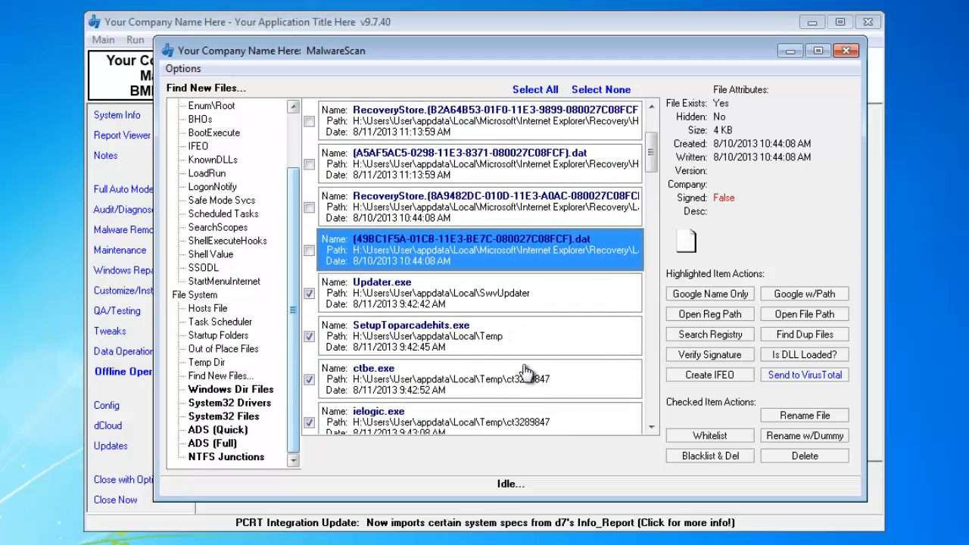
{"action": "scroll", "coordinate": [539, 363], "scroll_direction": "down", "scroll_amount": 1}
{"action": "scroll", "coordinate": [537, 364], "scroll_direction": "down", "scroll_amount": 3}
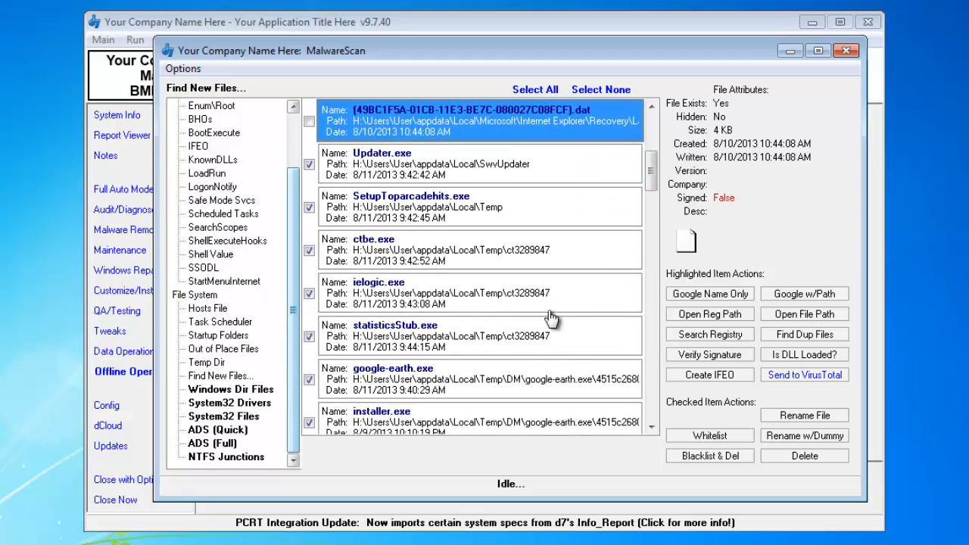
{"action": "scroll", "coordinate": [522, 352], "scroll_direction": "down", "scroll_amount": 3}
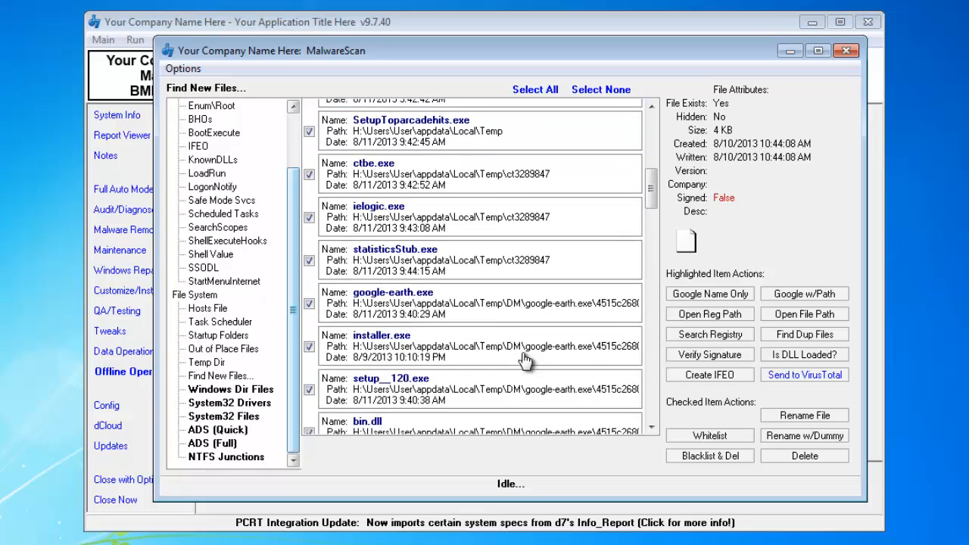
{"action": "scroll", "coordinate": [564, 265], "scroll_direction": "down", "scroll_amount": 3}
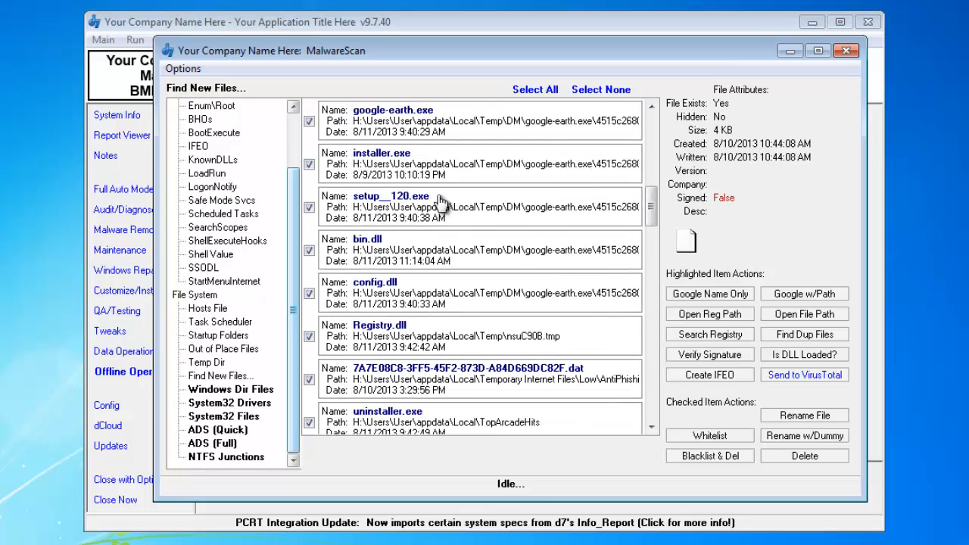
{"action": "scroll", "coordinate": [438, 305], "scroll_direction": "down", "scroll_amount": 1}
{"action": "scroll", "coordinate": [438, 305], "scroll_direction": "down", "scroll_amount": 2}
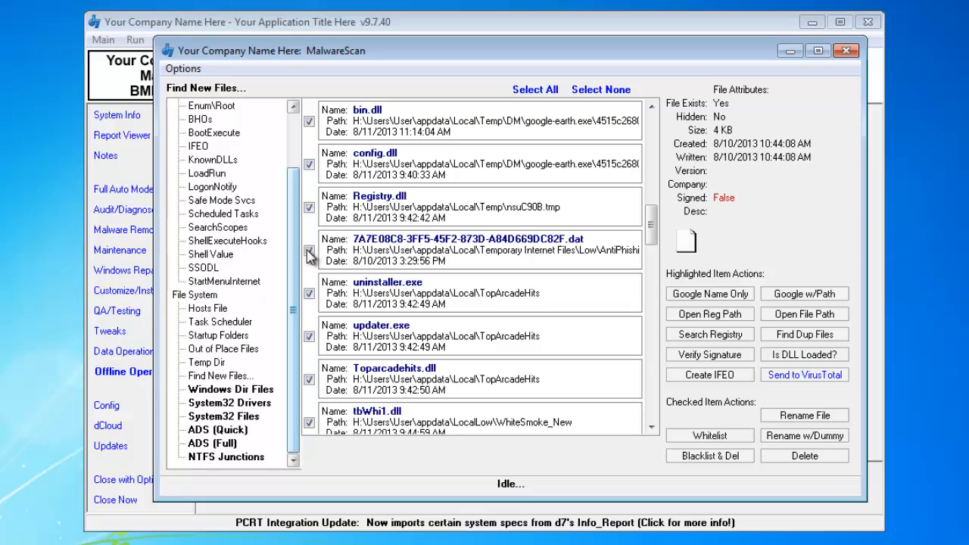
{"action": "left_click", "coordinate": [309, 250]}
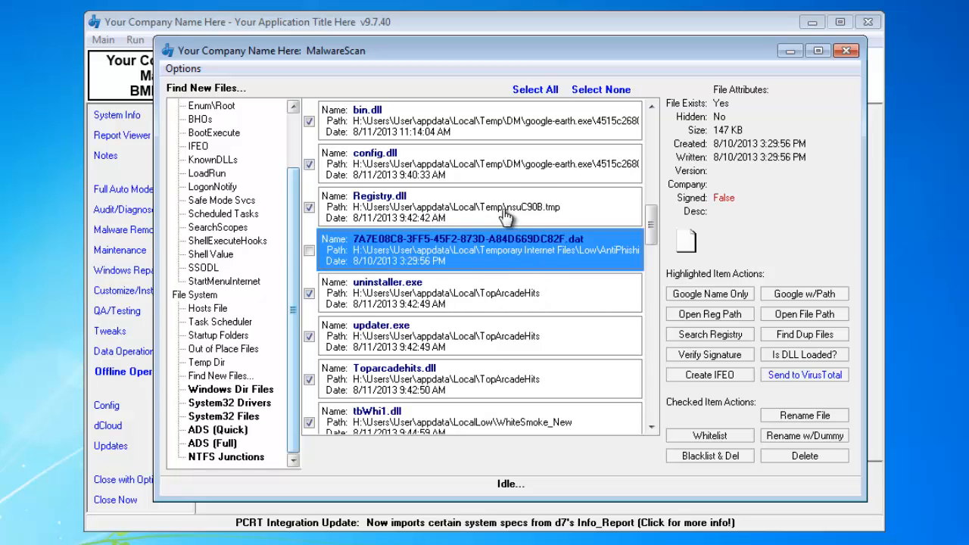
Review the rest of the checked new files, from the TopArcadeHits folder down to the Windows system32 files
{"action": "scroll", "coordinate": [469, 291], "scroll_direction": "down", "scroll_amount": 3}
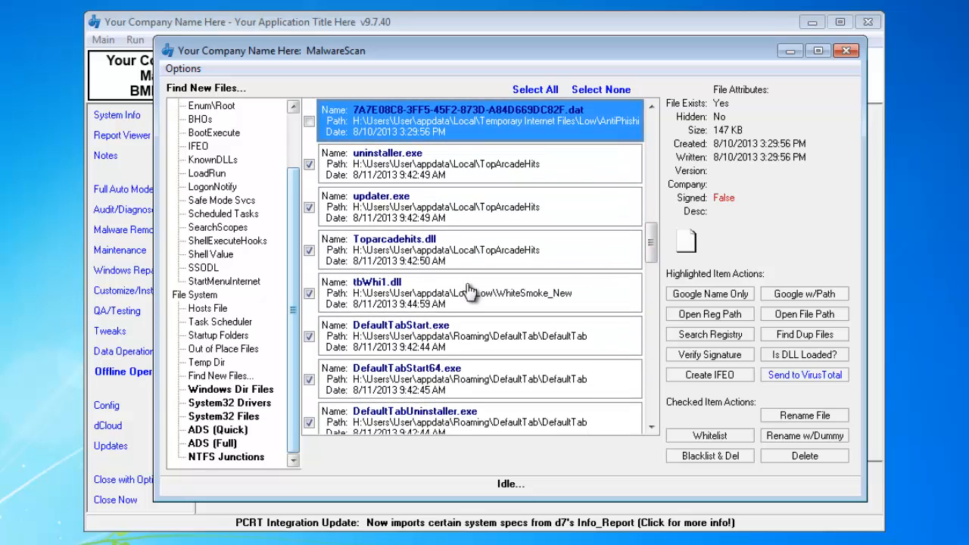
{"action": "scroll", "coordinate": [470, 292], "scroll_direction": "down", "scroll_amount": 3}
{"action": "scroll", "coordinate": [470, 292], "scroll_direction": "down", "scroll_amount": 2}
{"action": "scroll", "coordinate": [470, 288], "scroll_direction": "up", "scroll_amount": 6}
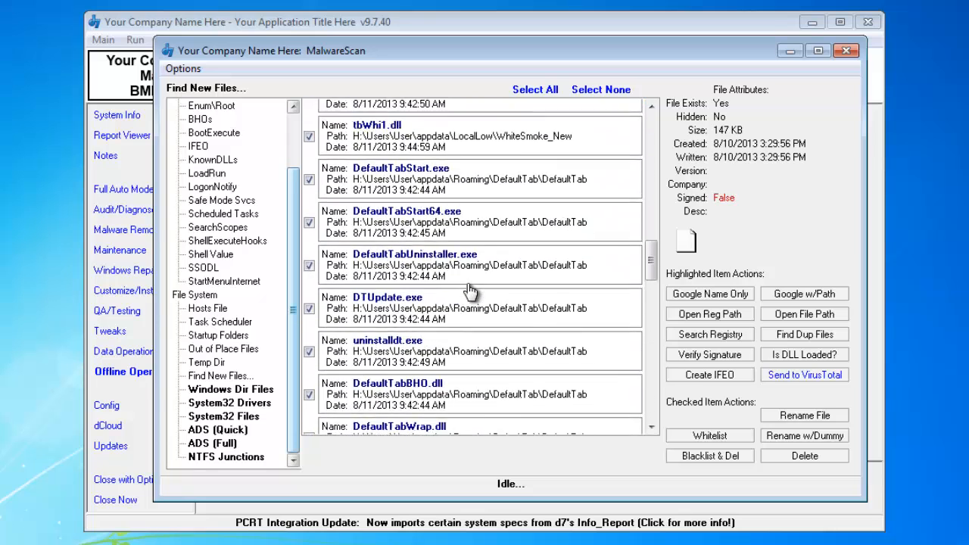
{"action": "scroll", "coordinate": [470, 244], "scroll_direction": "down", "scroll_amount": 3}
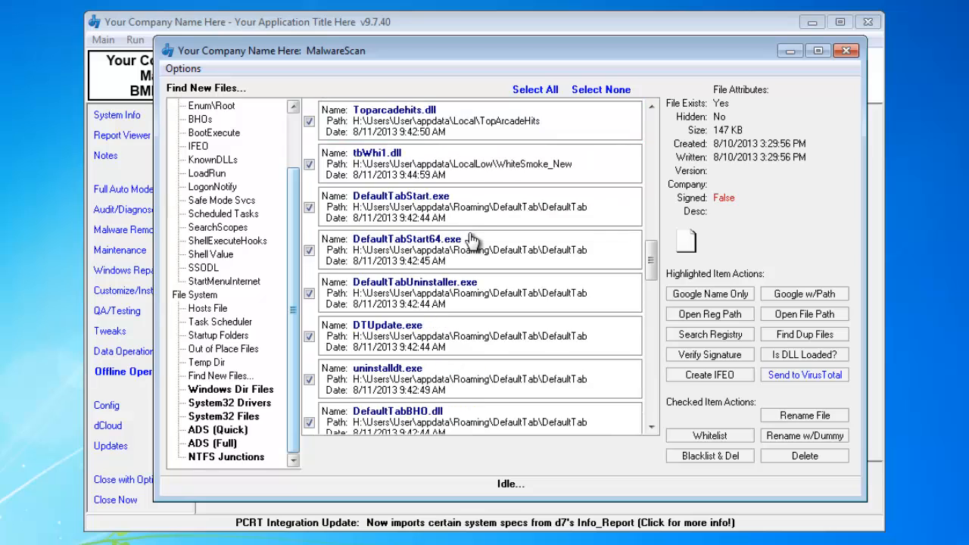
{"action": "scroll", "coordinate": [472, 244], "scroll_direction": "down", "scroll_amount": 3}
{"action": "scroll", "coordinate": [472, 244], "scroll_direction": "down", "scroll_amount": 3}
{"action": "scroll", "coordinate": [472, 244], "scroll_direction": "down", "scroll_amount": 3}
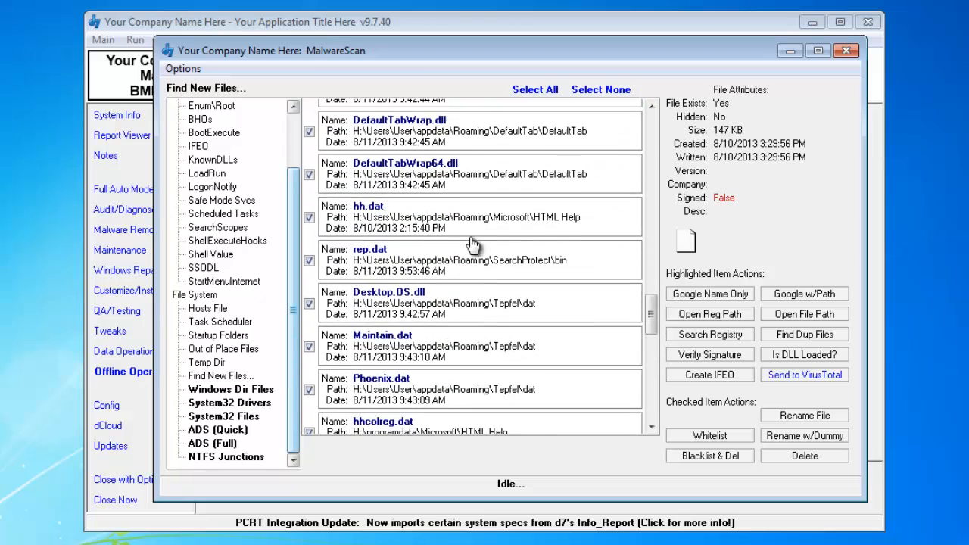
{"action": "scroll", "coordinate": [473, 244], "scroll_direction": "down", "scroll_amount": 2}
{"action": "scroll", "coordinate": [473, 244], "scroll_direction": "down", "scroll_amount": 2}
{"action": "scroll", "coordinate": [472, 243], "scroll_direction": "down", "scroll_amount": 3}
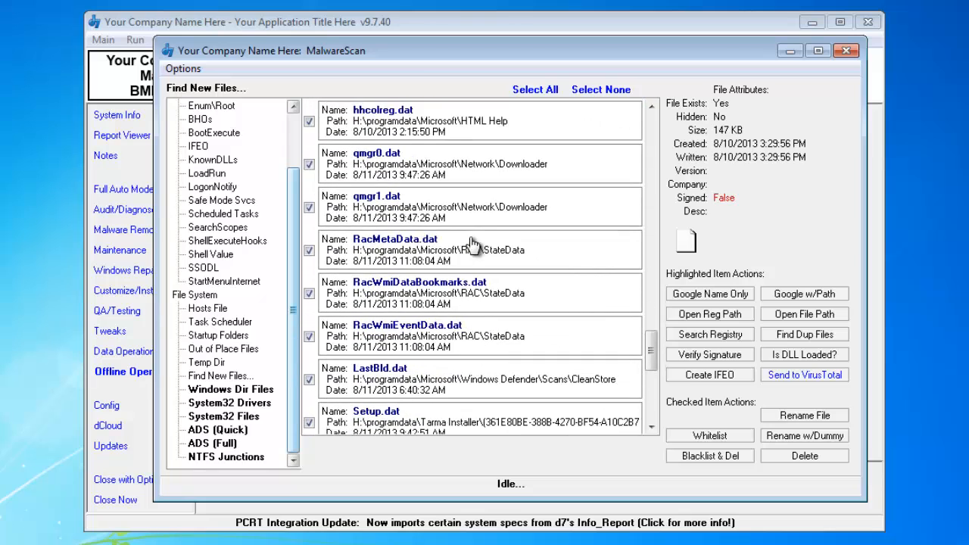
{"action": "scroll", "coordinate": [473, 244], "scroll_direction": "down", "scroll_amount": 2}
{"action": "scroll", "coordinate": [472, 244], "scroll_direction": "down", "scroll_amount": 2}
{"action": "scroll", "coordinate": [472, 244], "scroll_direction": "down", "scroll_amount": 5}
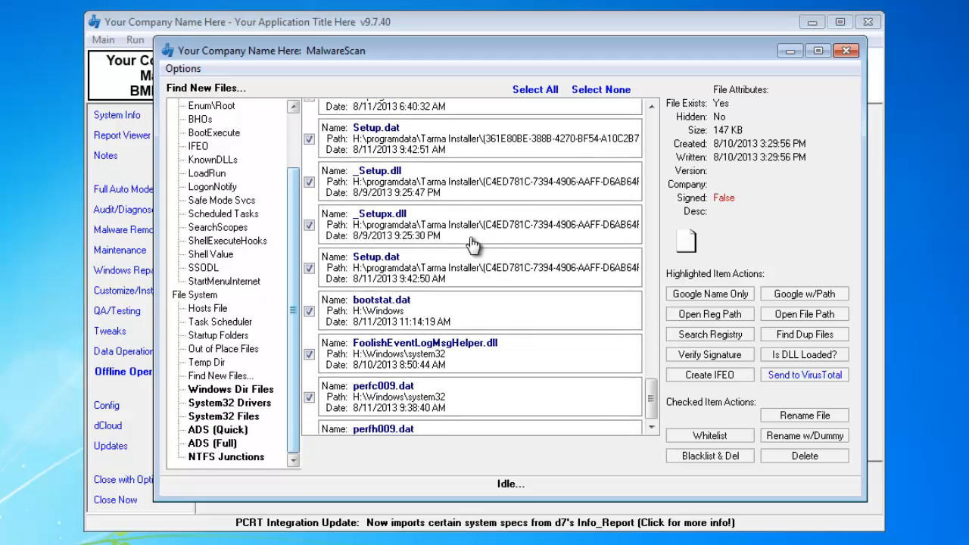
Exclude FoolishEventLogMsgHelper.dll, bootstat.dat, the Setup.dat directly above it, perfc009.dat and perfh009.dat from the checked files
{"action": "left_click", "coordinate": [311, 294]}
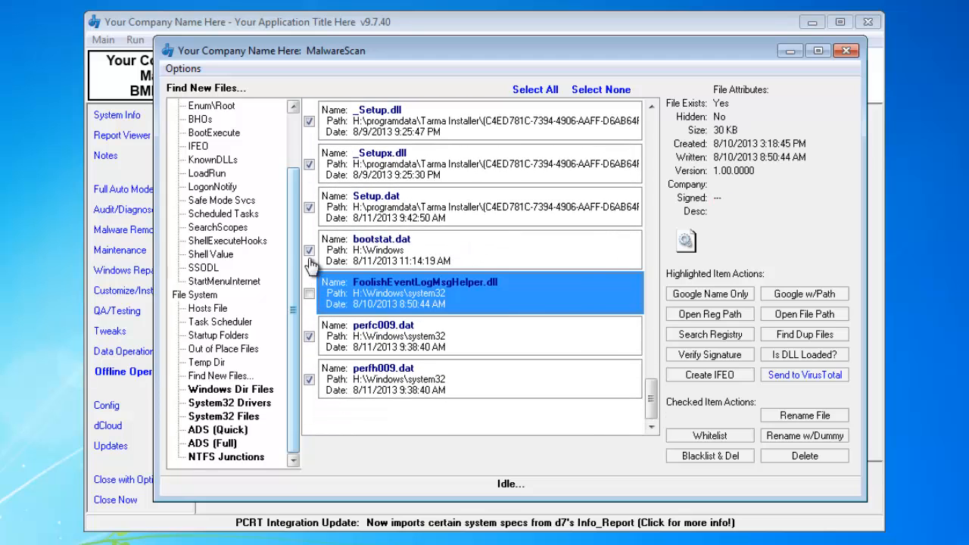
{"action": "left_click", "coordinate": [309, 251]}
{"action": "left_click", "coordinate": [307, 207]}
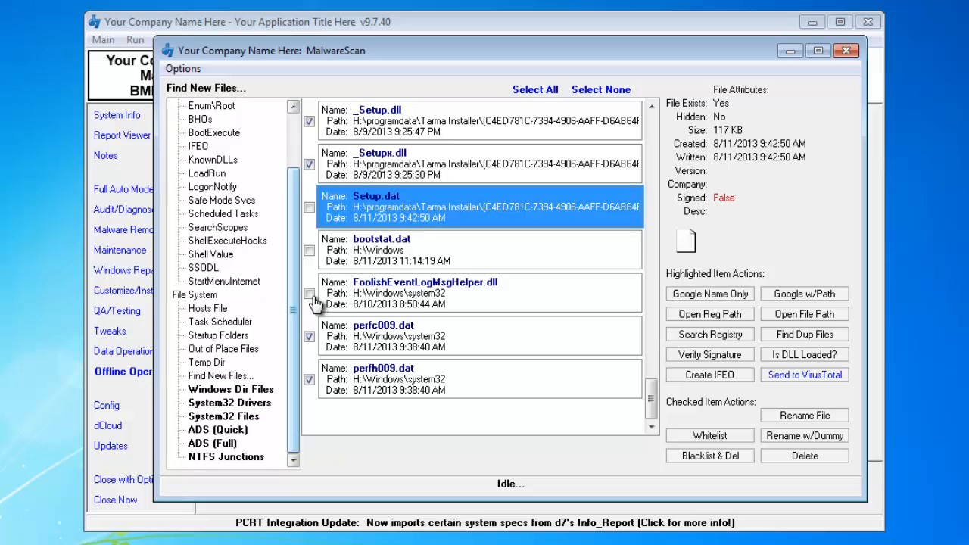
{"action": "left_click", "coordinate": [309, 337]}
{"action": "left_click", "coordinate": [309, 380]}
{"action": "scroll", "coordinate": [393, 333], "scroll_direction": "up", "scroll_amount": 5}
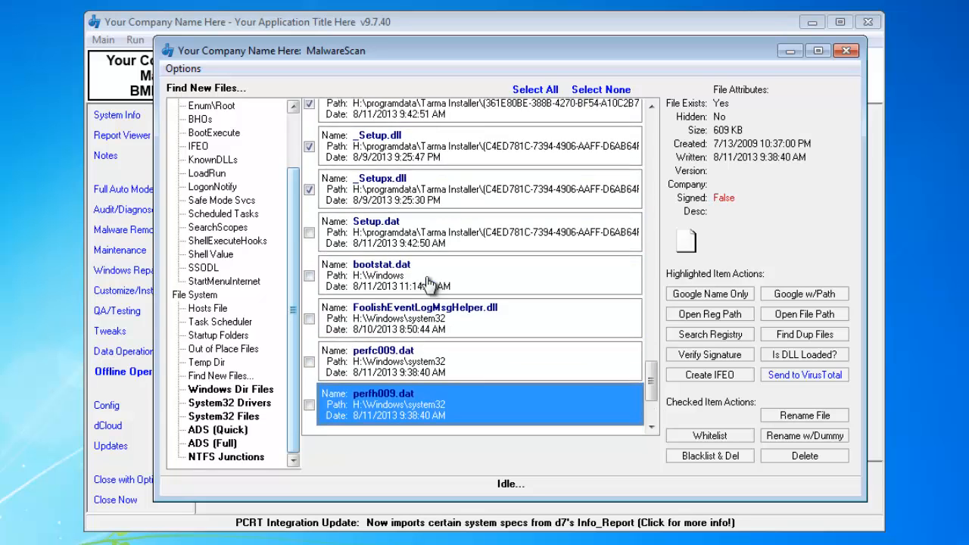
Delete all checked new files and review the entries left in the list
{"action": "left_click", "coordinate": [804, 456]}
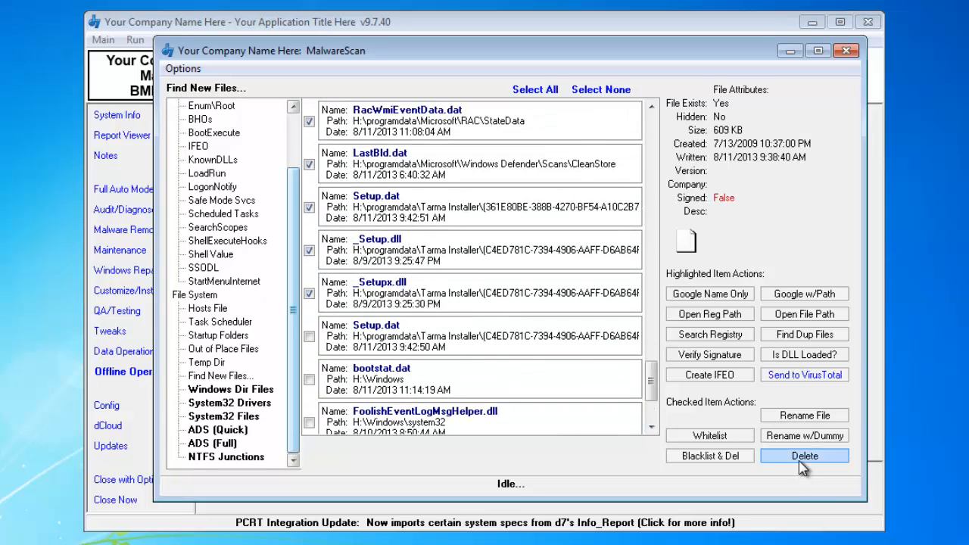
{"action": "left_click", "coordinate": [470, 313]}
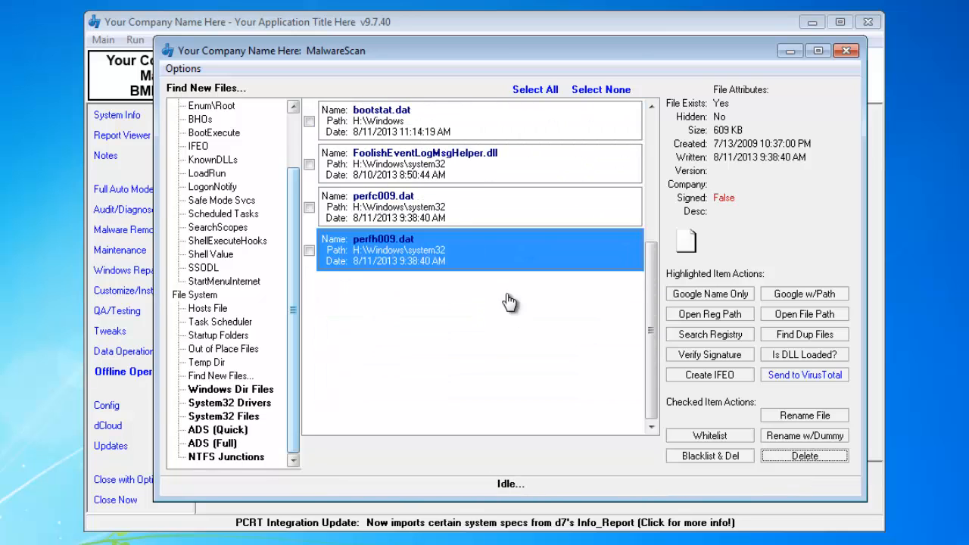
{"action": "left_click", "coordinate": [653, 186]}
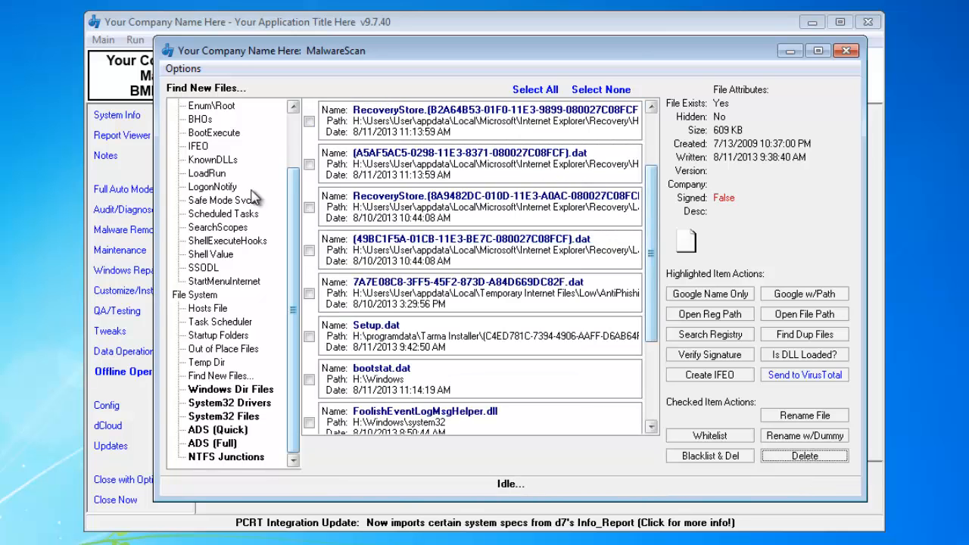
Scan the Windows Dir Files, System32 Drivers and System32 Files nodes and look over their results
{"action": "left_click", "coordinate": [248, 390]}
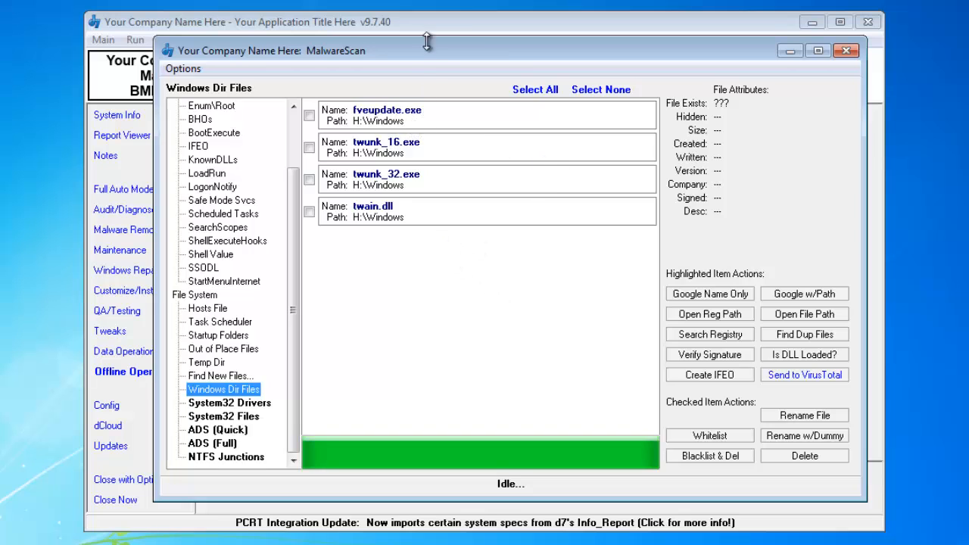
{"action": "left_click_drag", "start_coordinate": [432, 55], "coordinate": [430, 45]}
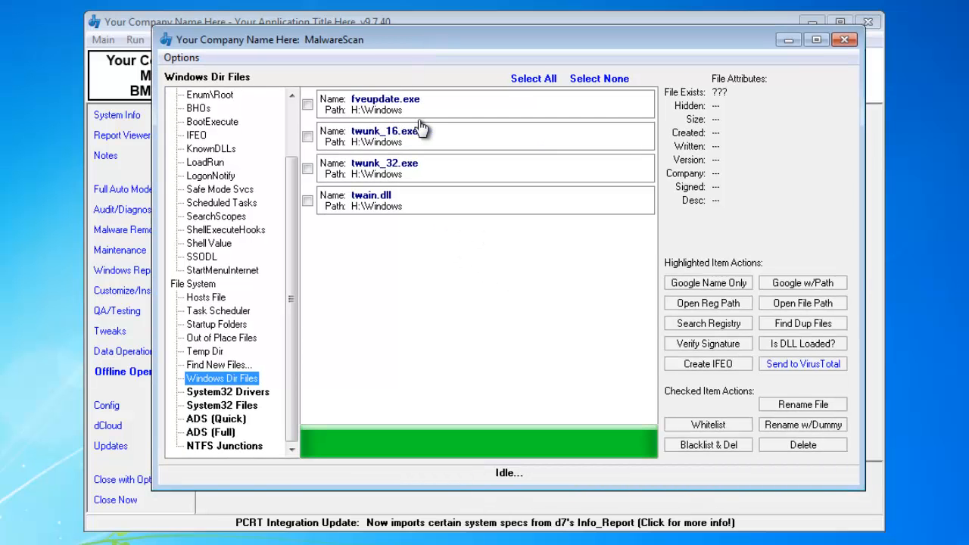
{"action": "left_click", "coordinate": [236, 393]}
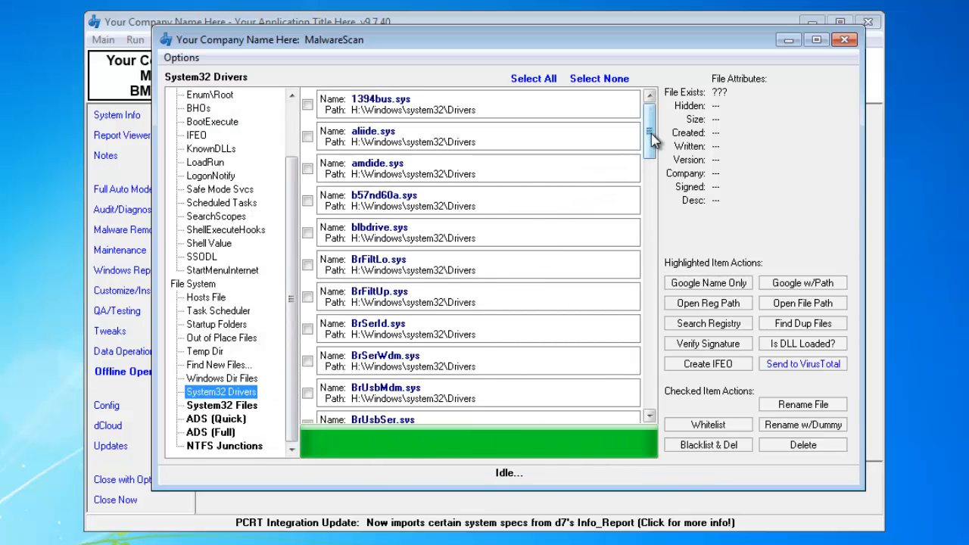
{"action": "left_click_drag", "start_coordinate": [649, 125], "coordinate": [687, 121]}
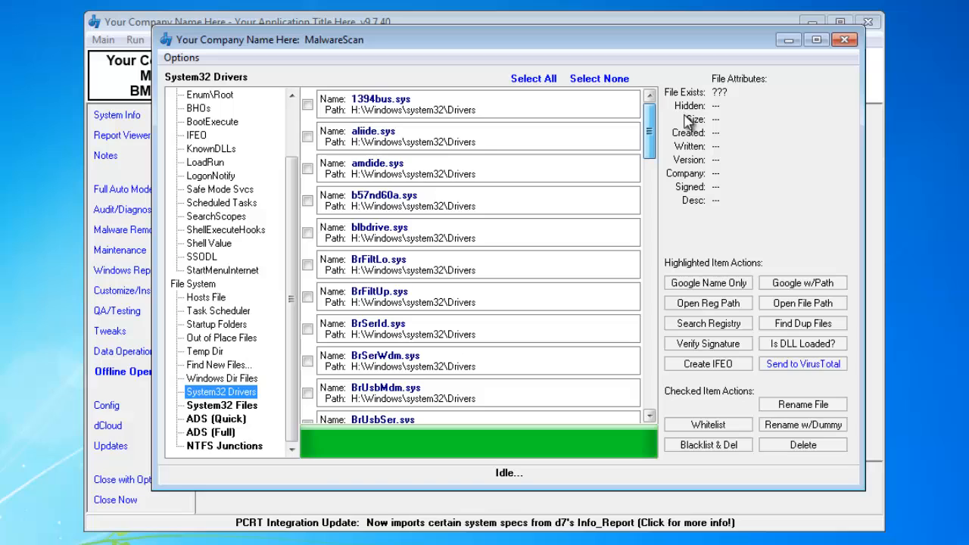
{"action": "left_click", "coordinate": [224, 406]}
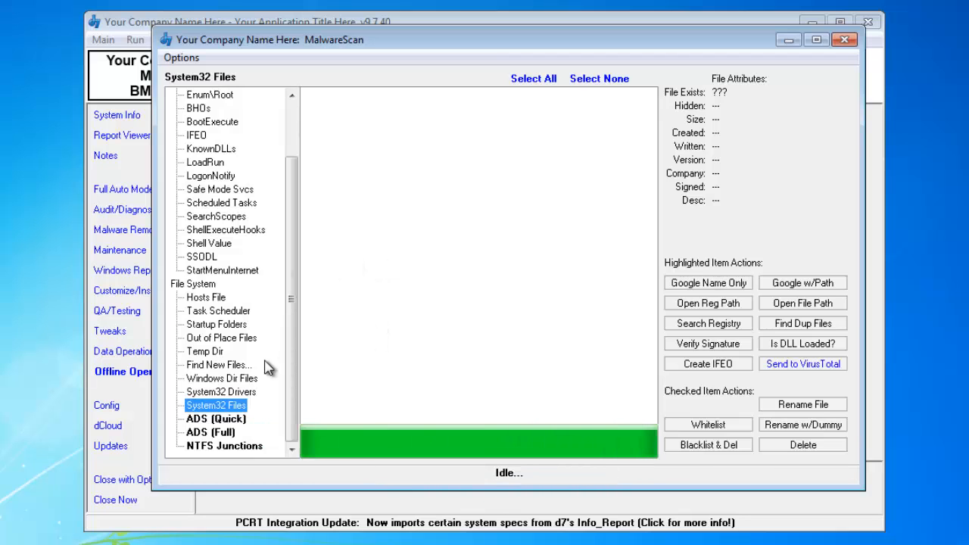
Start the ADS (Quick) scan and cancel it, and scan H:\ for NTFS junctions
{"action": "left_click", "coordinate": [217, 419]}
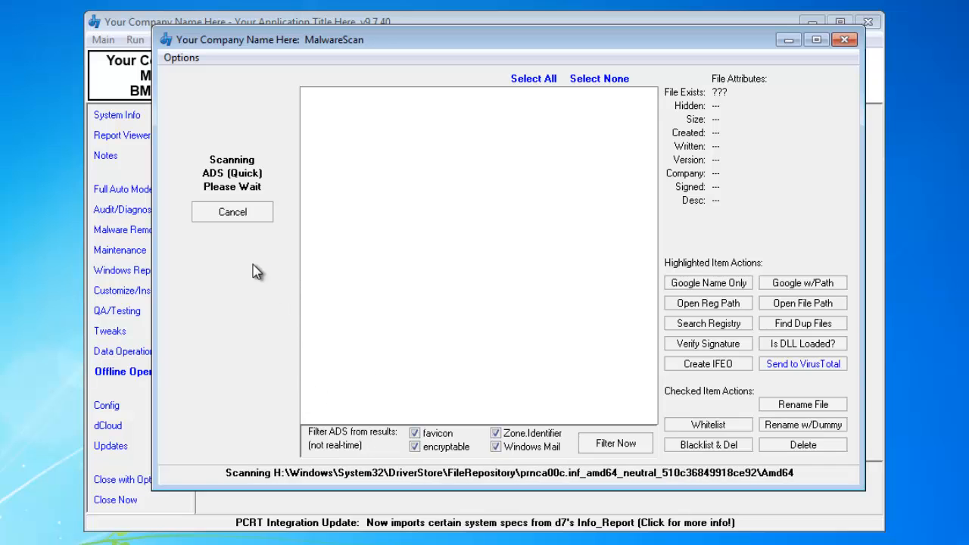
{"action": "left_click", "coordinate": [255, 212]}
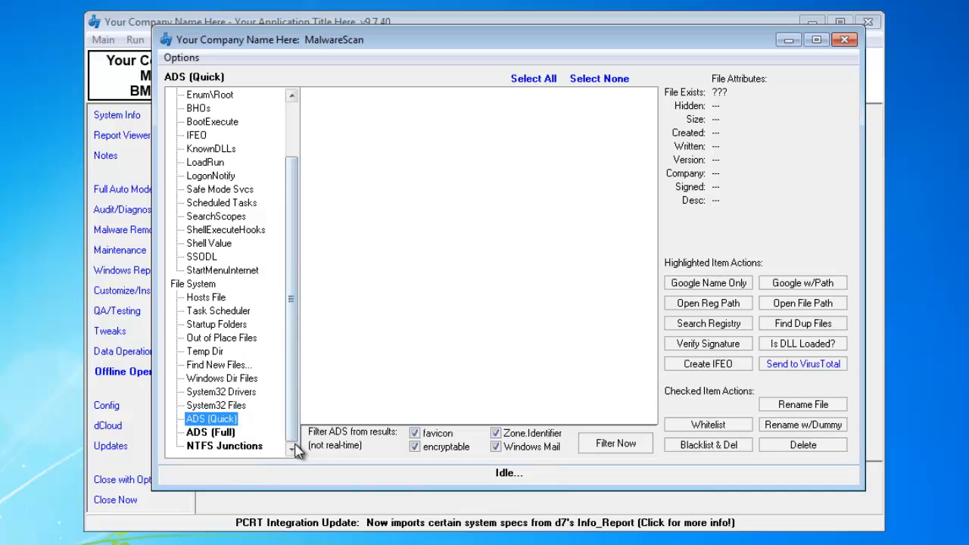
{"action": "left_click", "coordinate": [223, 447]}
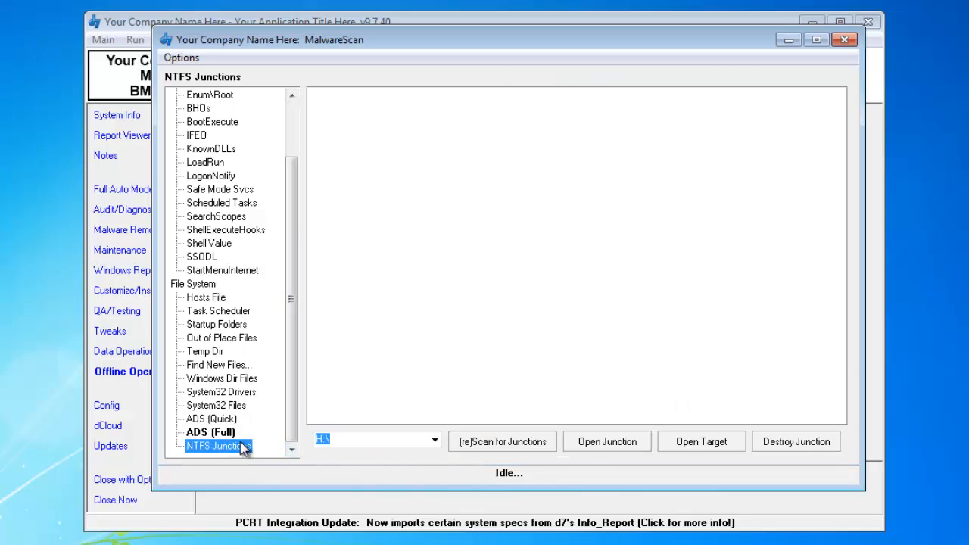
{"action": "left_click", "coordinate": [492, 445]}
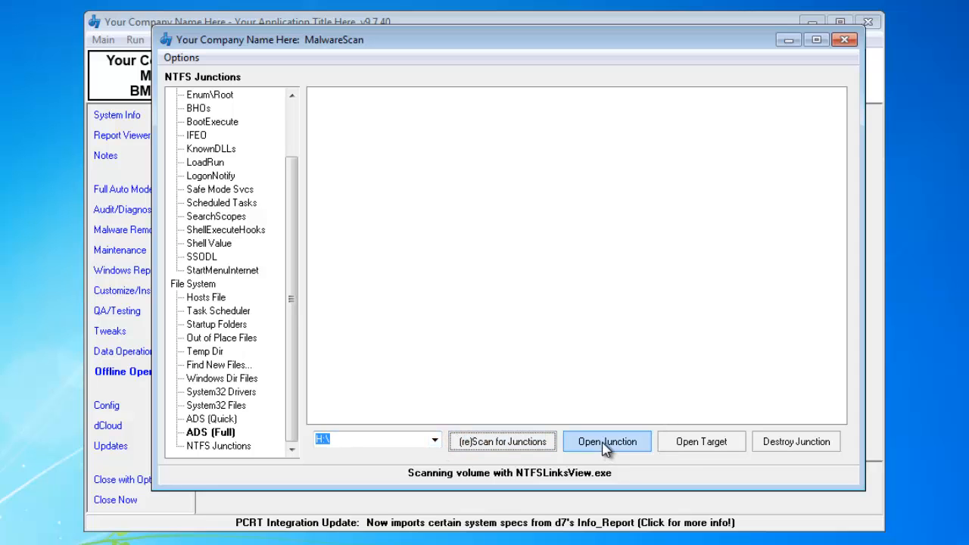
Minimize MalwareScan, open the # / Name reporting setup in the main window, check its client name and tracking number fields, and save it
{"action": "left_click", "coordinate": [788, 41]}
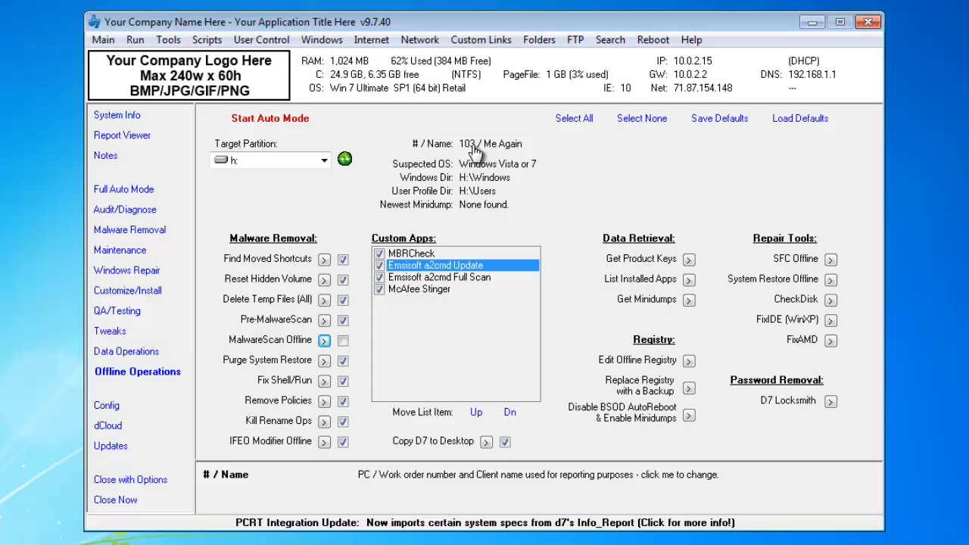
{"action": "left_click", "coordinate": [435, 148]}
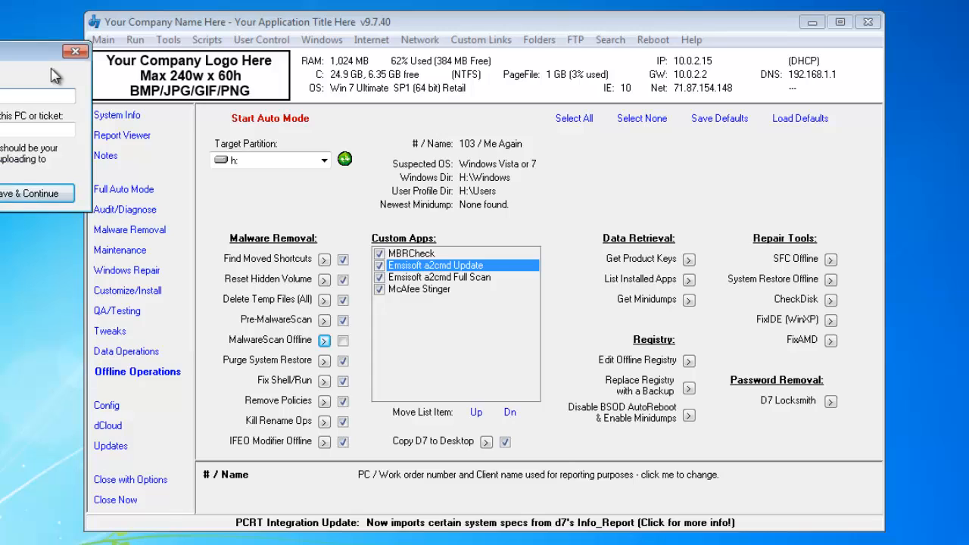
{"action": "left_click_drag", "start_coordinate": [356, 111], "coordinate": [395, 118]}
{"action": "key", "text": "Tab"}
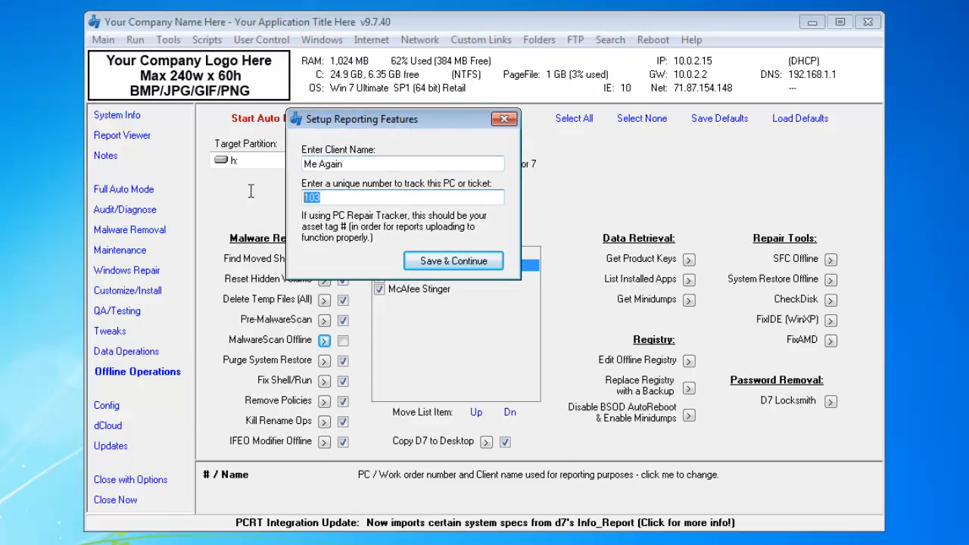
{"action": "left_click", "coordinate": [364, 163]}
{"action": "left_click", "coordinate": [452, 262]}
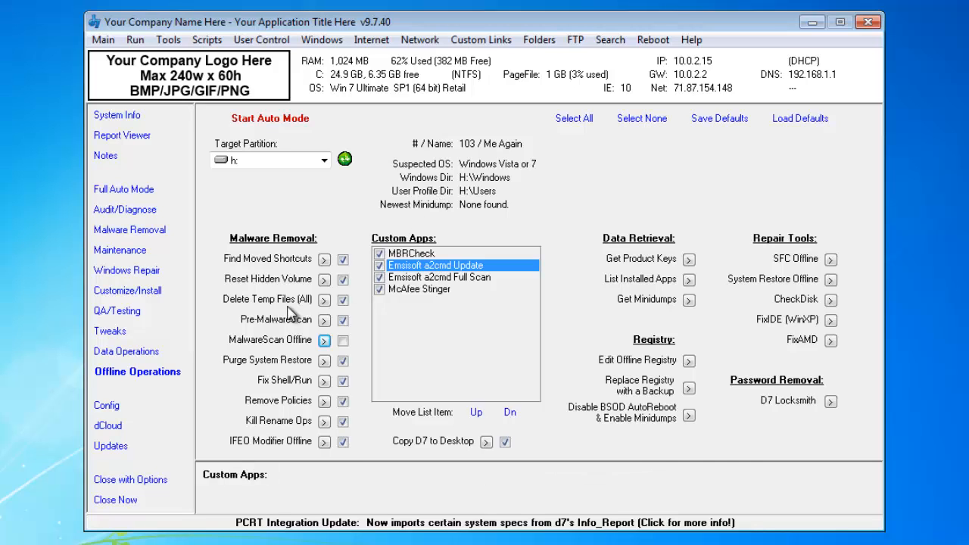
Return to the MalwareScan junction results and inspect the first entries, selecting the H:\Users\All Users symbolic link
{"action": "left_click", "coordinate": [294, 543]}
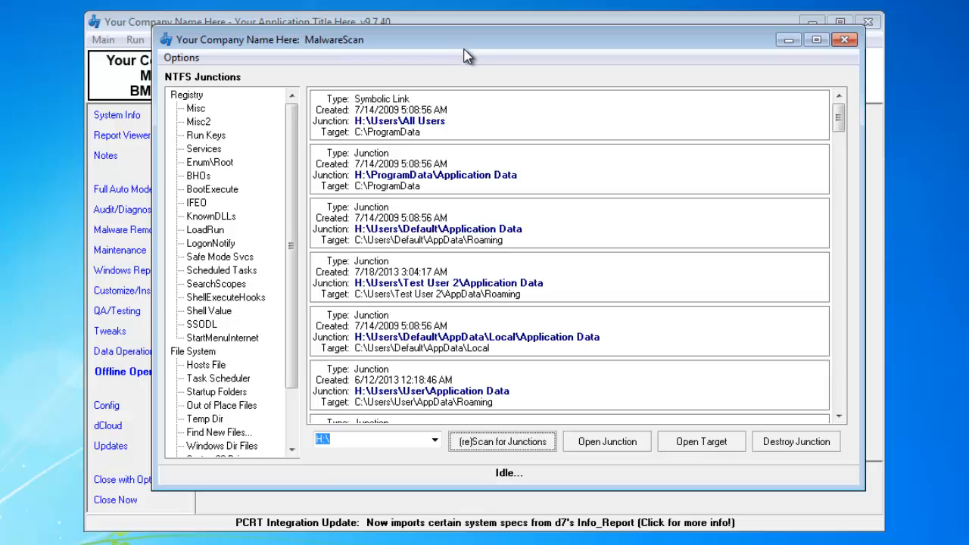
{"action": "left_click", "coordinate": [539, 133]}
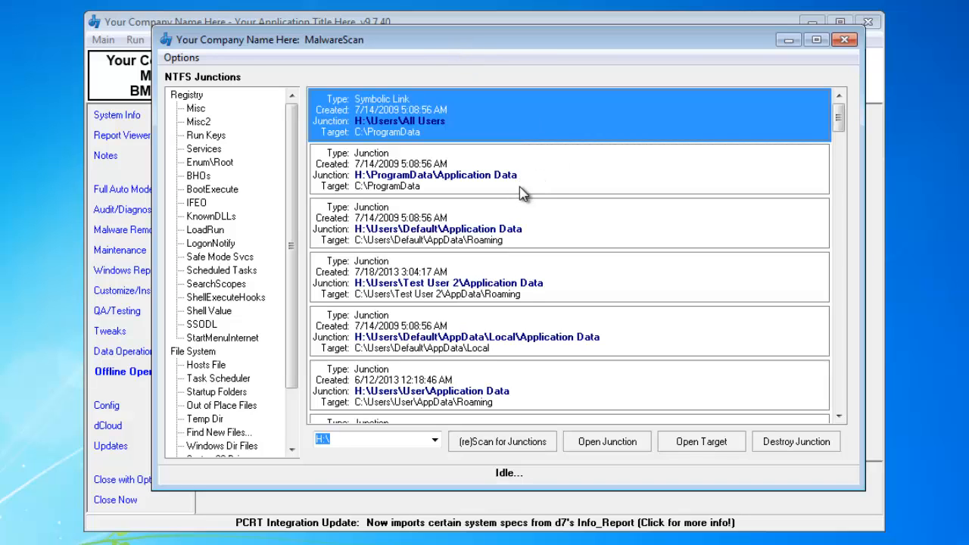
{"action": "scroll", "coordinate": [522, 201], "scroll_direction": "down", "scroll_amount": 3}
{"action": "scroll", "coordinate": [523, 200], "scroll_direction": "down", "scroll_amount": 1}
{"action": "scroll", "coordinate": [685, 182], "scroll_direction": "up", "scroll_amount": 5}
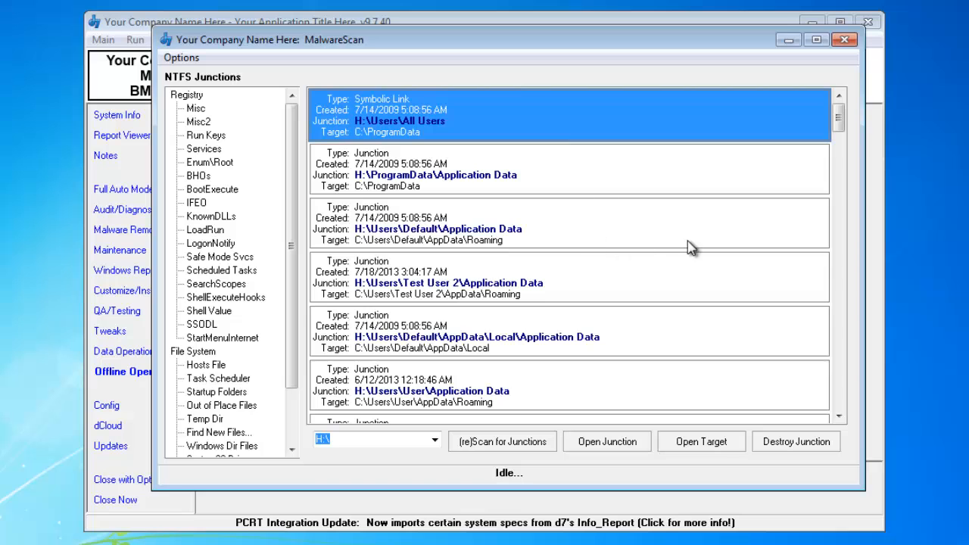
Examine the further junctions and their targets, and select the H:\Documents and Settings junction
{"action": "left_click", "coordinate": [838, 416]}
{"action": "left_click_drag", "start_coordinate": [838, 417], "coordinate": [838, 416]}
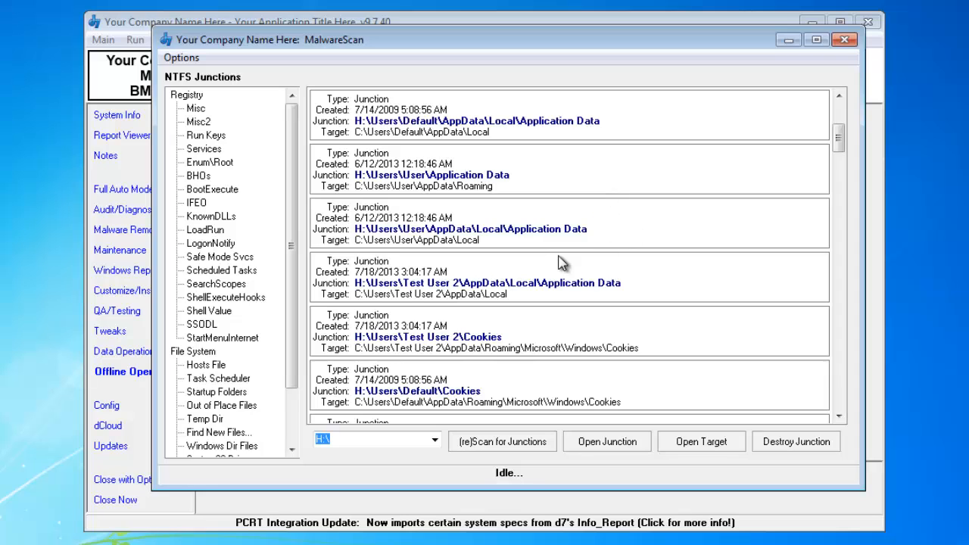
{"action": "left_click", "coordinate": [839, 416]}
{"action": "left_click", "coordinate": [839, 415]}
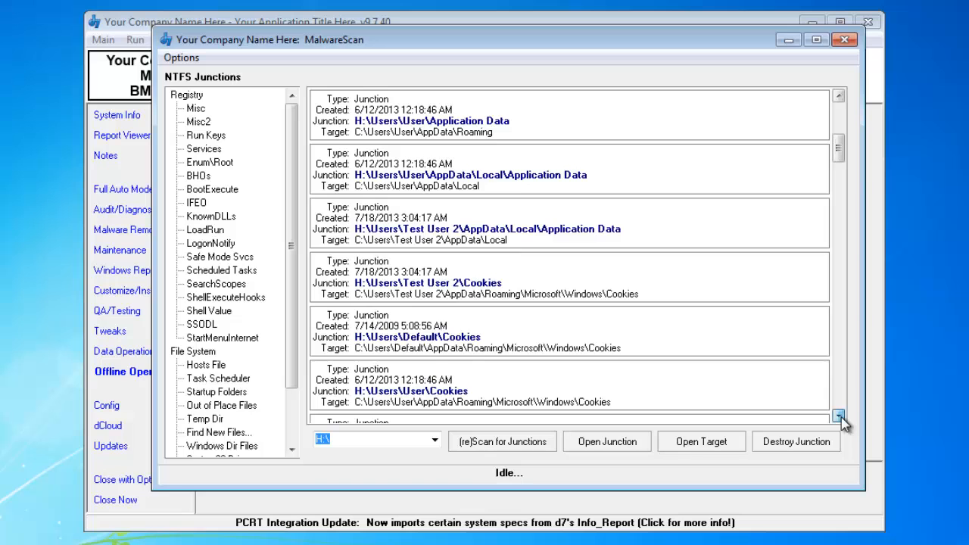
{"action": "left_click", "coordinate": [839, 415]}
{"action": "left_click", "coordinate": [839, 416]}
{"action": "left_click", "coordinate": [839, 415]}
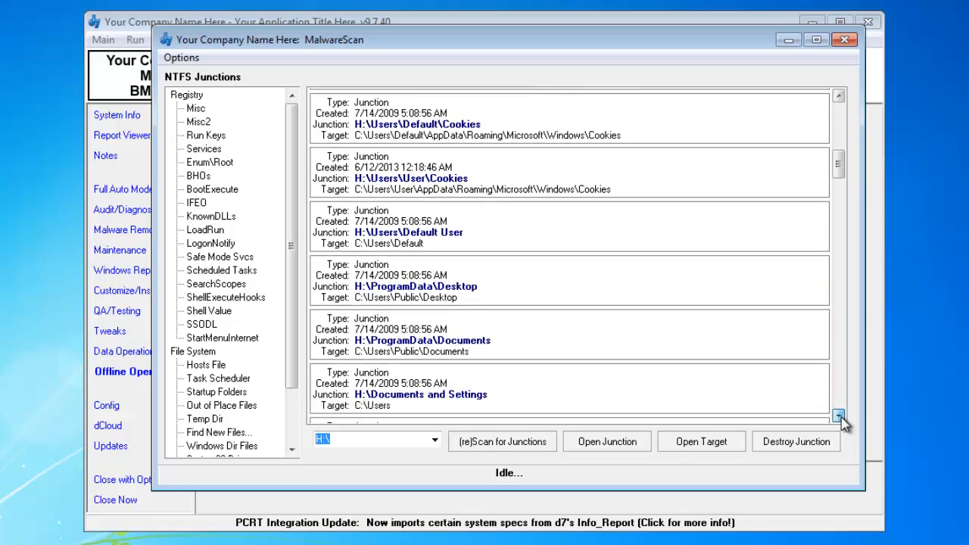
{"action": "left_click", "coordinate": [839, 416]}
{"action": "left_click", "coordinate": [839, 415]}
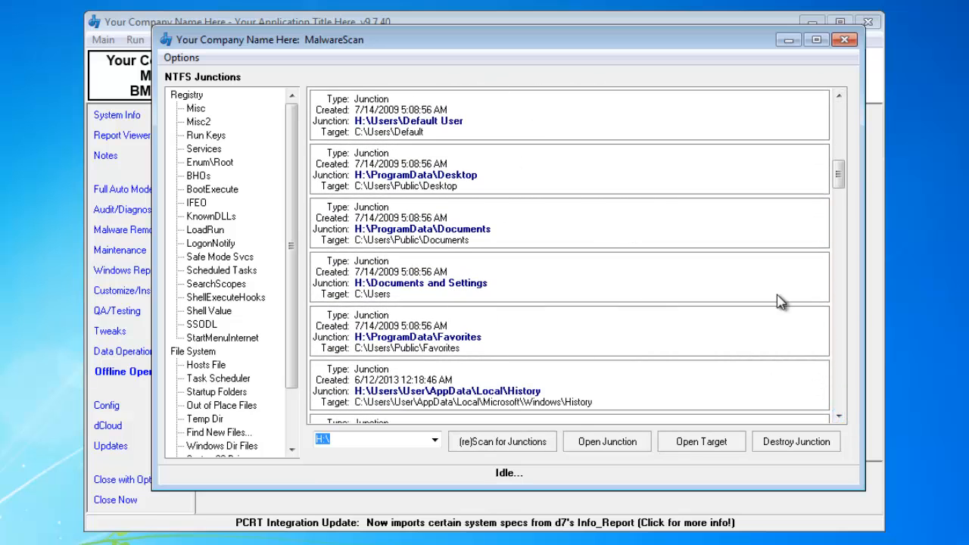
{"action": "left_click", "coordinate": [839, 416]}
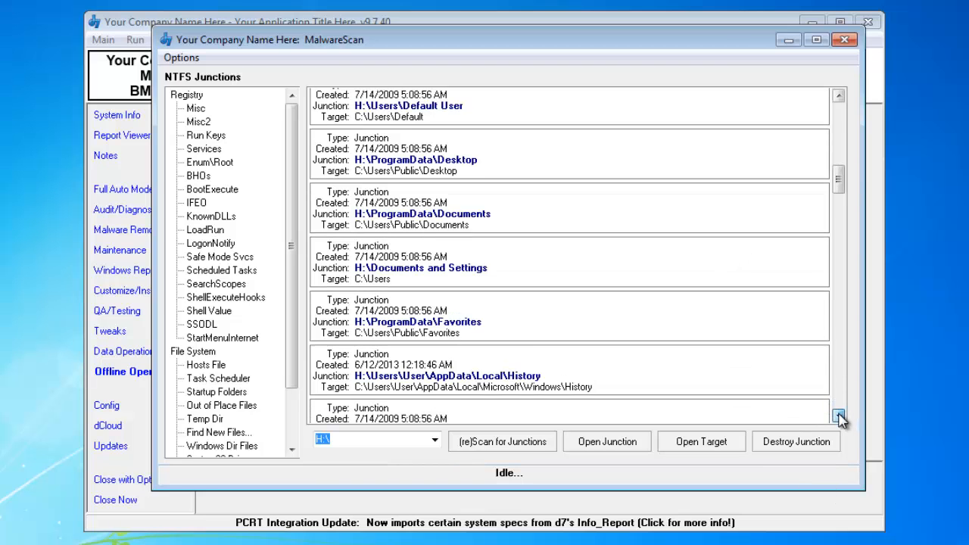
{"action": "left_click", "coordinate": [839, 416]}
{"action": "left_click", "coordinate": [839, 415]}
{"action": "left_click", "coordinate": [839, 416]}
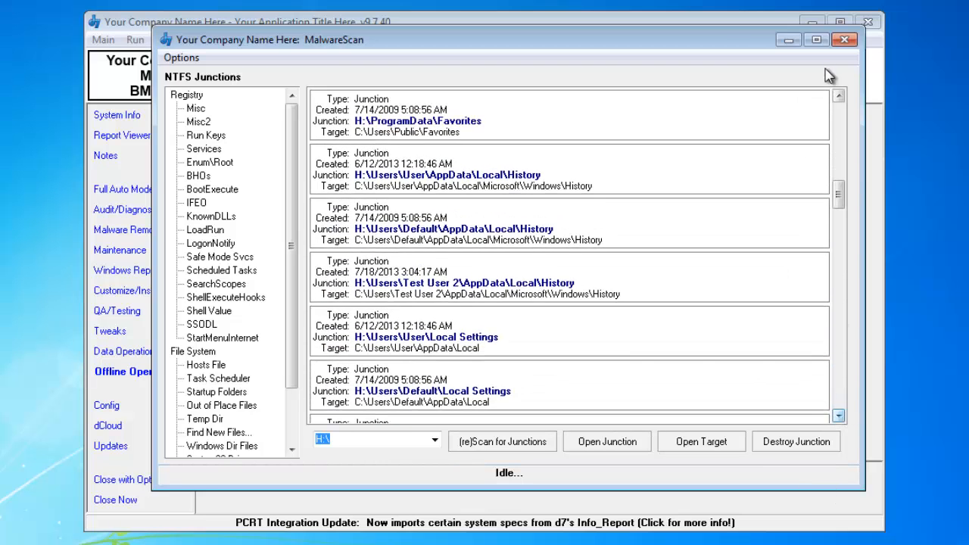
{"action": "left_click", "coordinate": [839, 96]}
{"action": "left_click", "coordinate": [455, 102]}
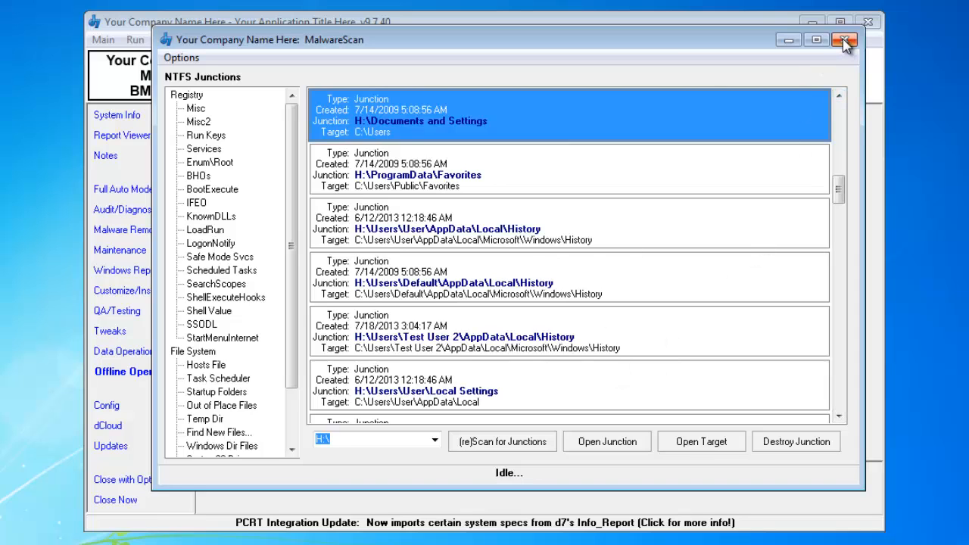
Close the NTFS junction results, reopen MalwareScan on h:, scan the Temp Dir node, and select the earthflashsol.exe entry
{"action": "left_click", "coordinate": [844, 41]}
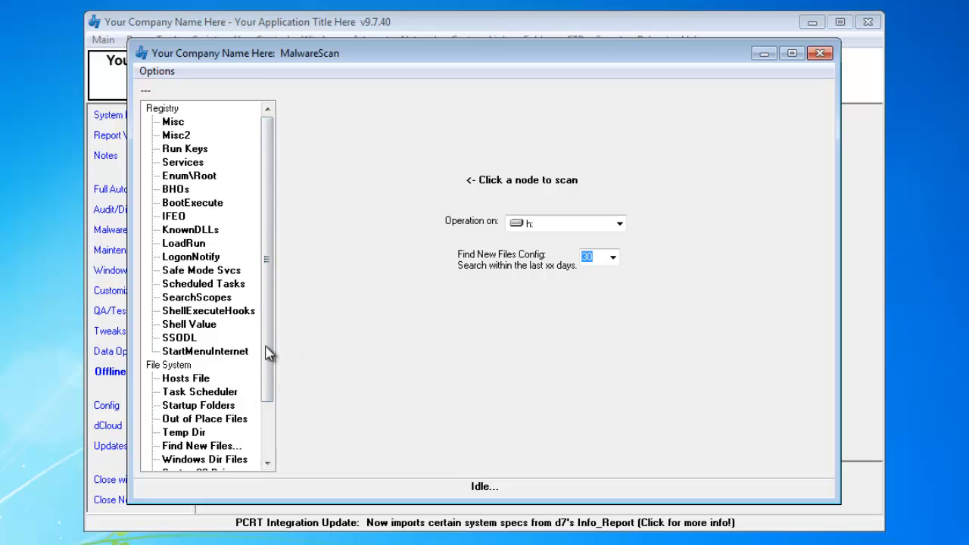
{"action": "left_click_drag", "start_coordinate": [267, 352], "coordinate": [271, 418]}
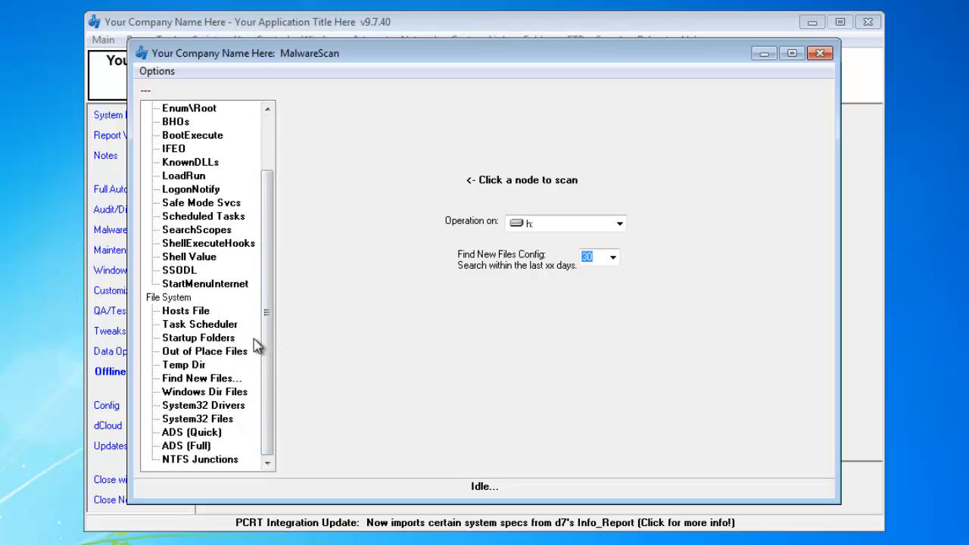
{"action": "left_click", "coordinate": [187, 367]}
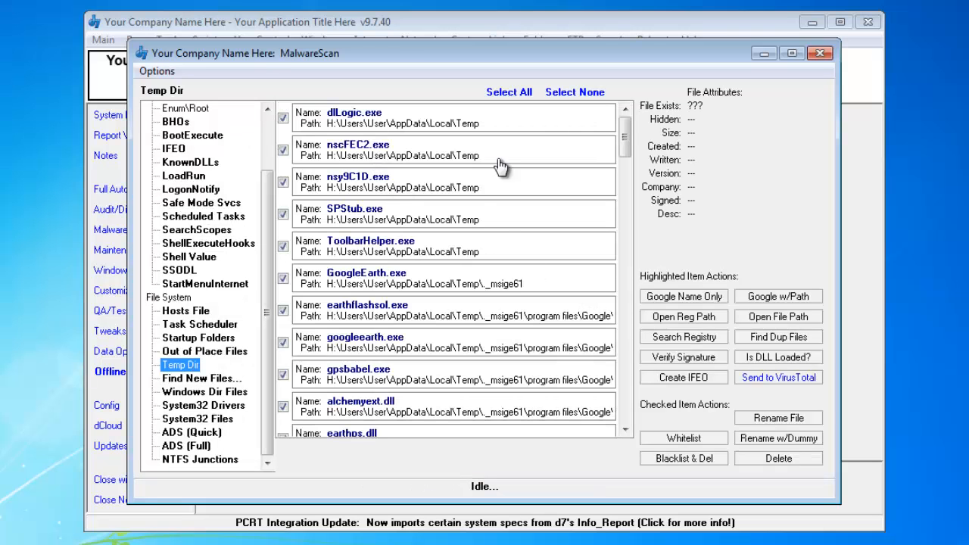
{"action": "left_click", "coordinate": [452, 329]}
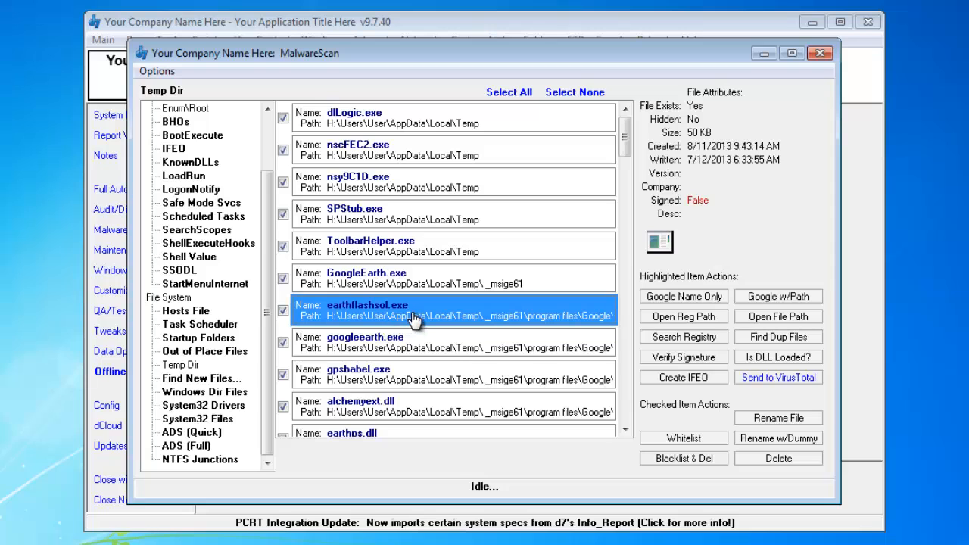
View the item detail of earthflashsol.exe, select its full path text, and close the detail and MalwareScan windows
{"action": "double_click", "coordinate": [416, 315]}
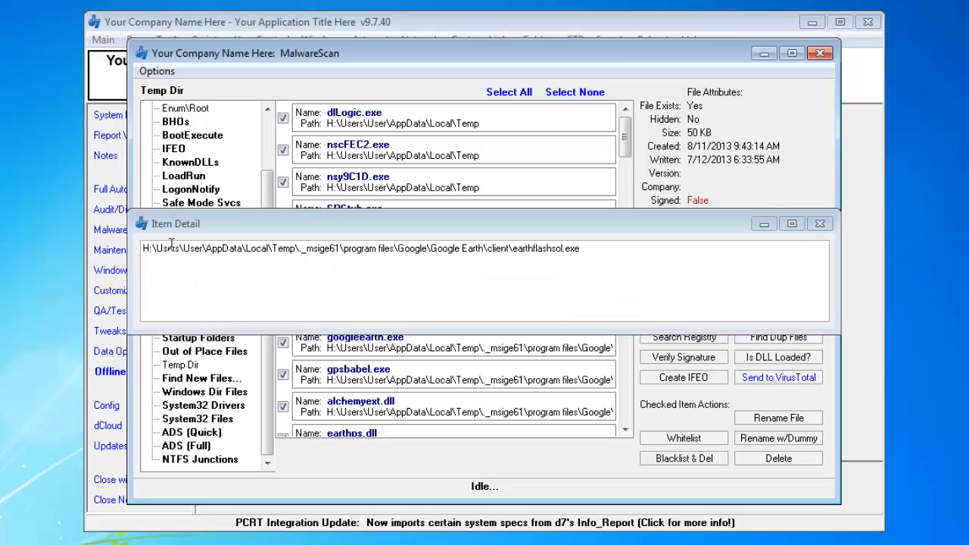
{"action": "left_click", "coordinate": [591, 271]}
{"action": "key", "text": "ctrl+a"}
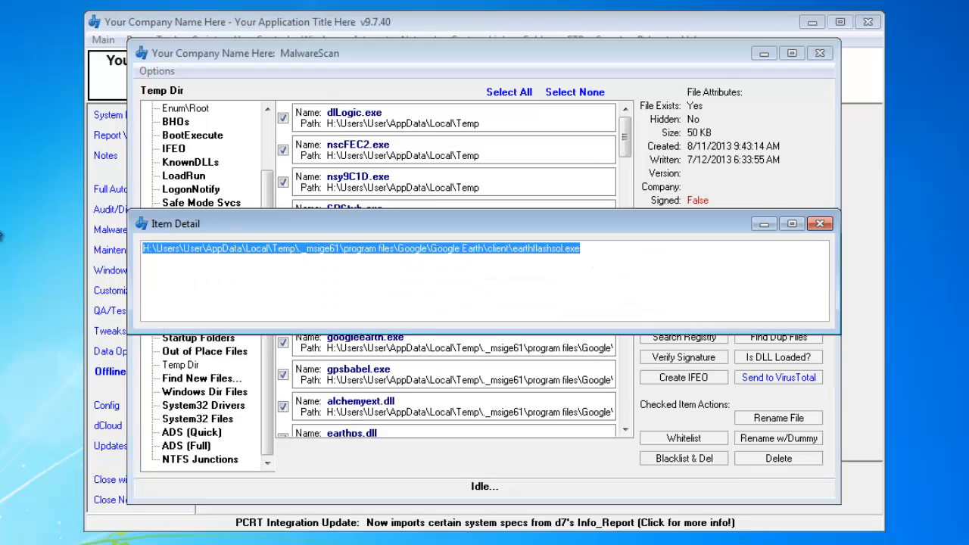
{"action": "left_click", "coordinate": [602, 256]}
{"action": "key", "text": "ctrl+a"}
{"action": "right_click", "coordinate": [266, 251]}
{"action": "left_click", "coordinate": [406, 305]}
{"action": "left_click", "coordinate": [538, 284]}
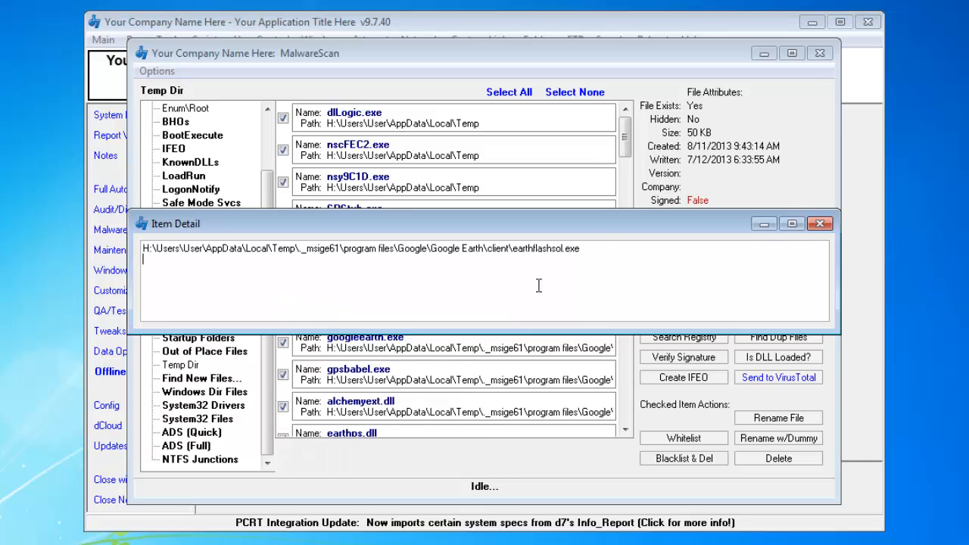
{"action": "left_click", "coordinate": [820, 225]}
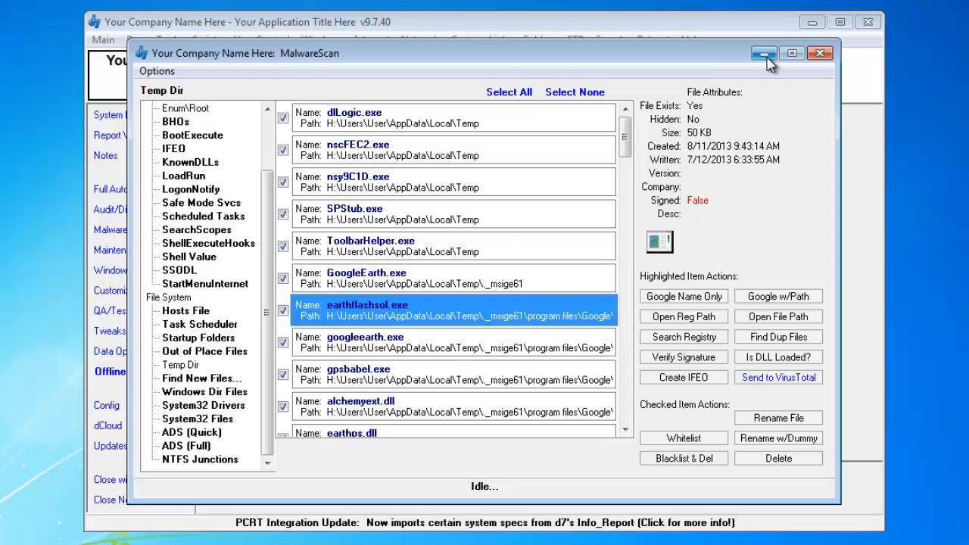
{"action": "left_click", "coordinate": [820, 53]}
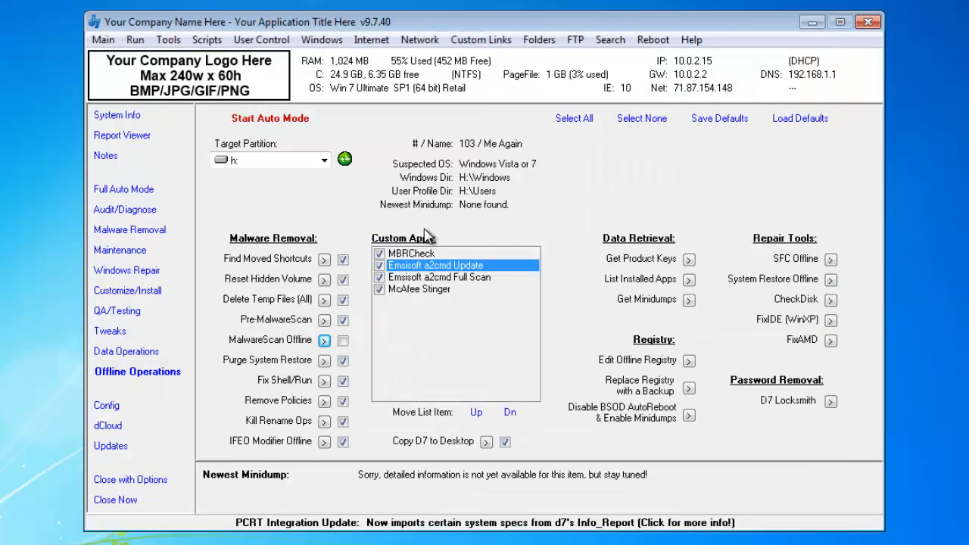